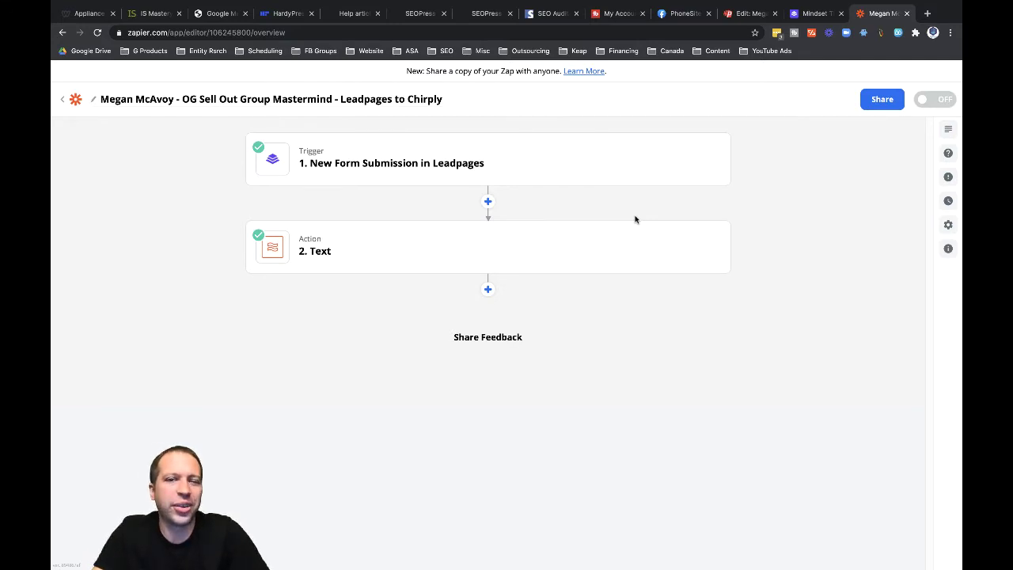
Step: Expand the Leadpages New Form Submission trigger step to show its settings
left_click(451, 177)
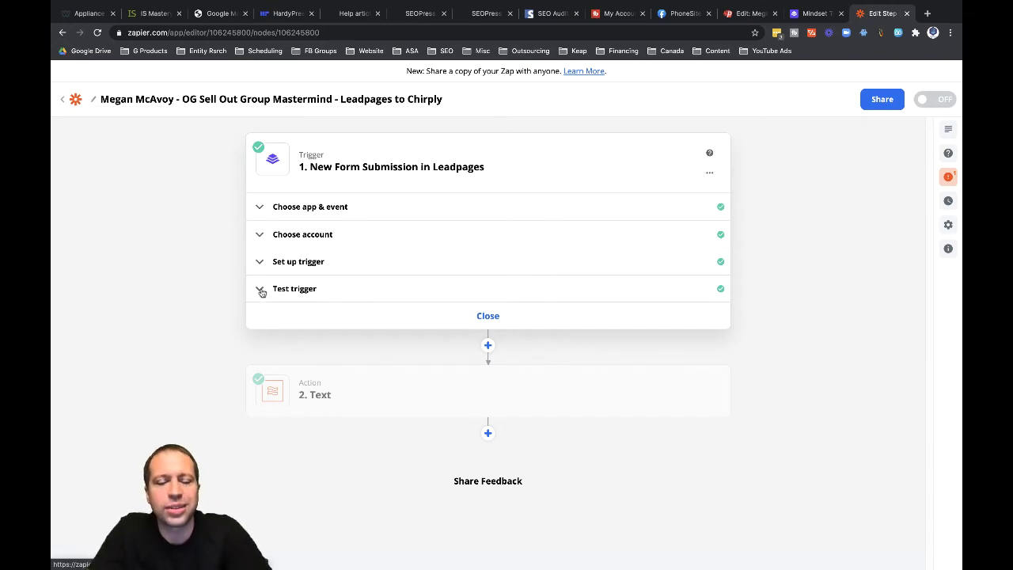
Step: Show the trigger's sample form submission and highlight its phone number value
left_click(260, 291)
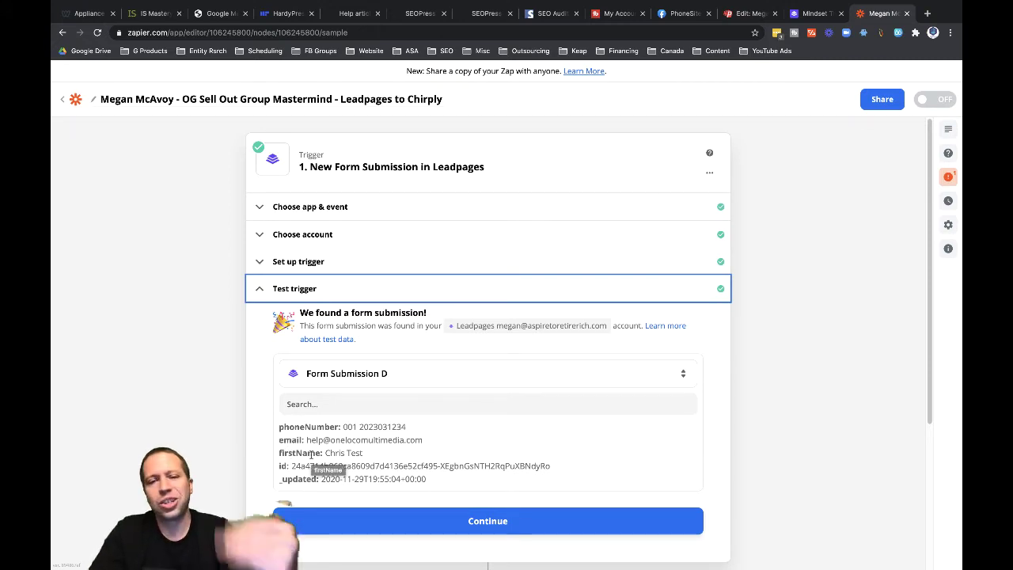
left_click_drag(343, 427, 406, 427)
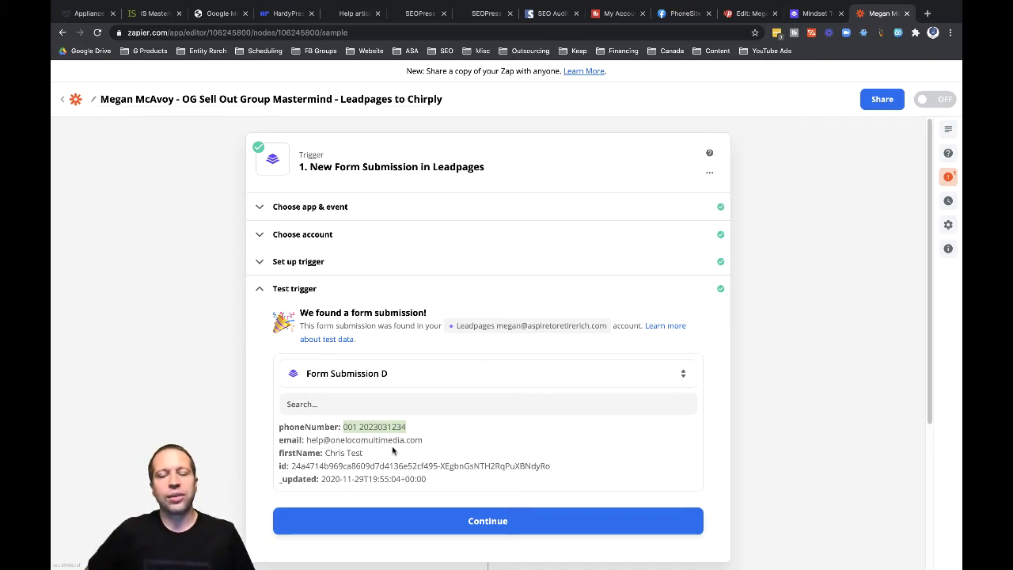
Step: Add a Formatter action step after the trigger with the Numbers action event
left_click(554, 522)
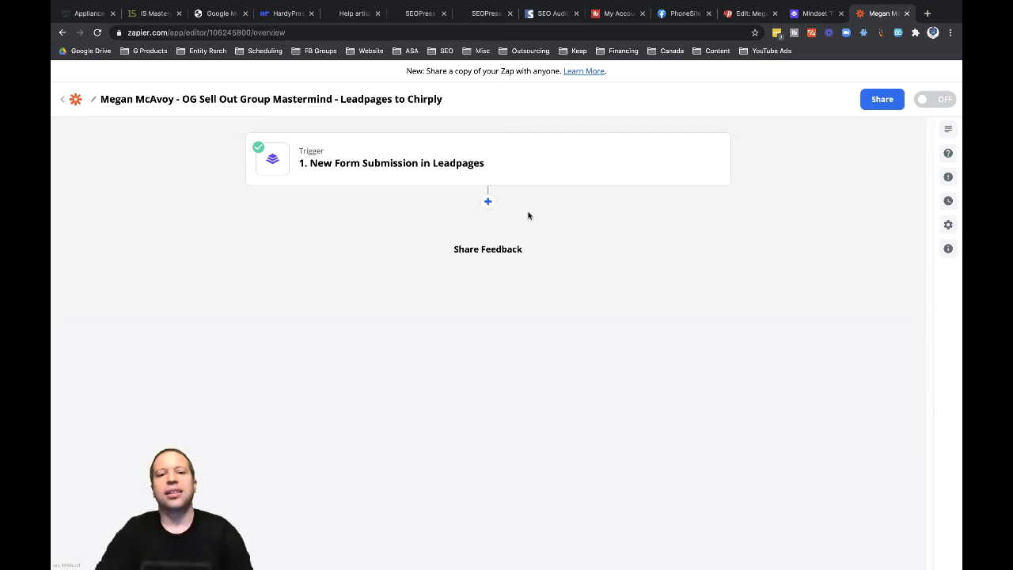
left_click(486, 202)
left_click(628, 436)
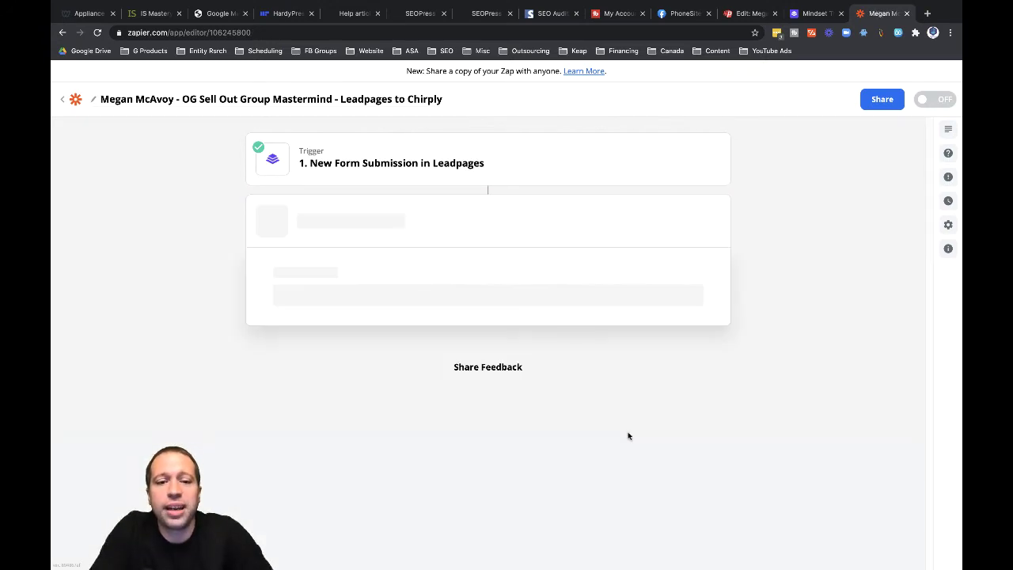
left_click(312, 341)
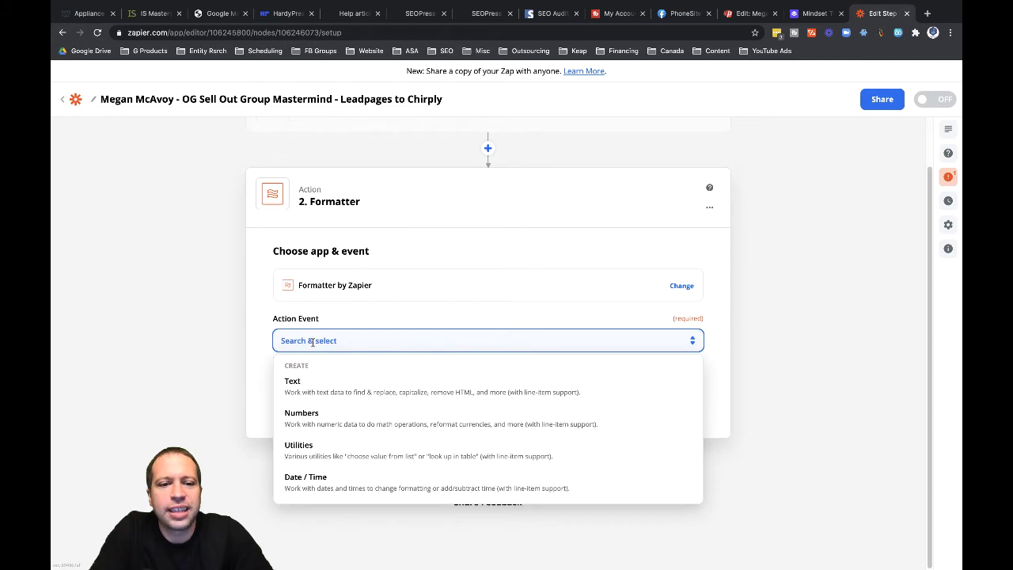
left_click(305, 418)
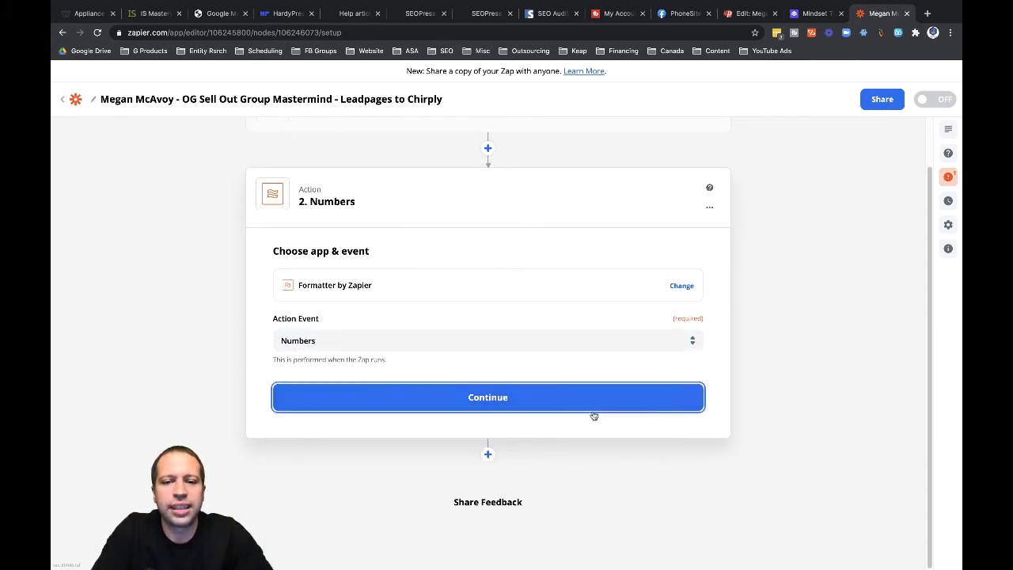
left_click(593, 411)
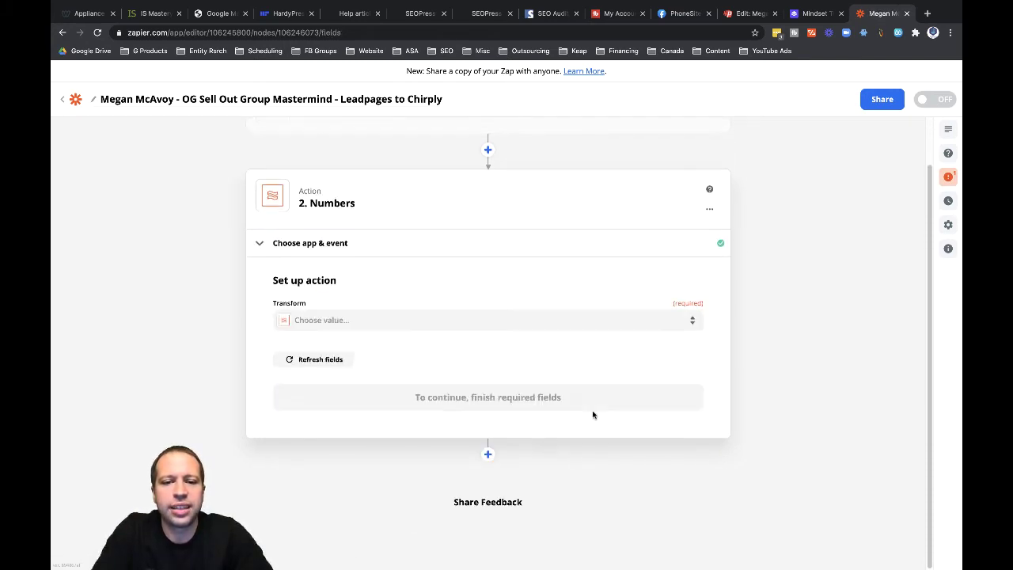
Step: Choose the Format Phone Number transform and map the trigger's Phone Number into Input
left_click(336, 321)
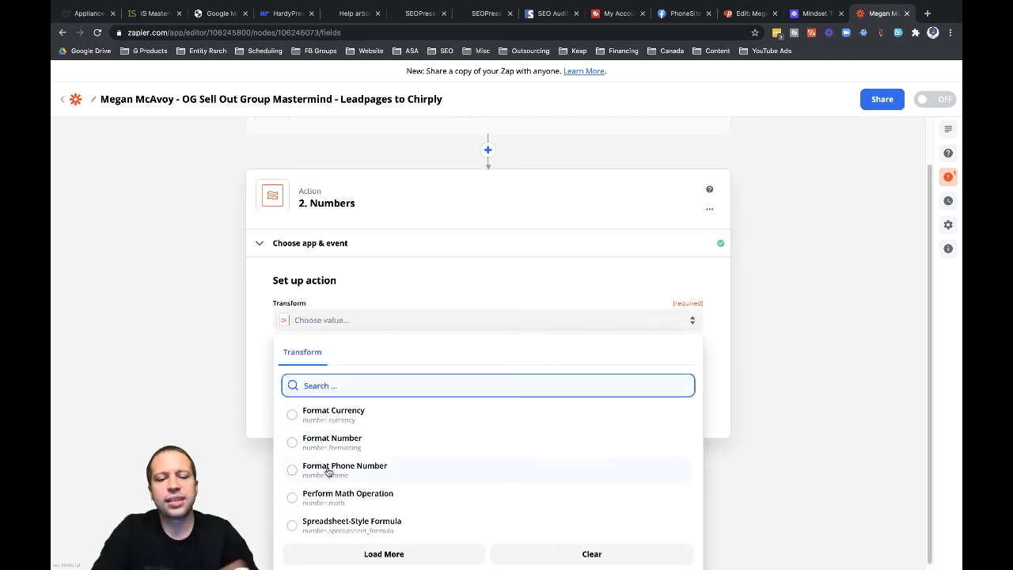
left_click(328, 468)
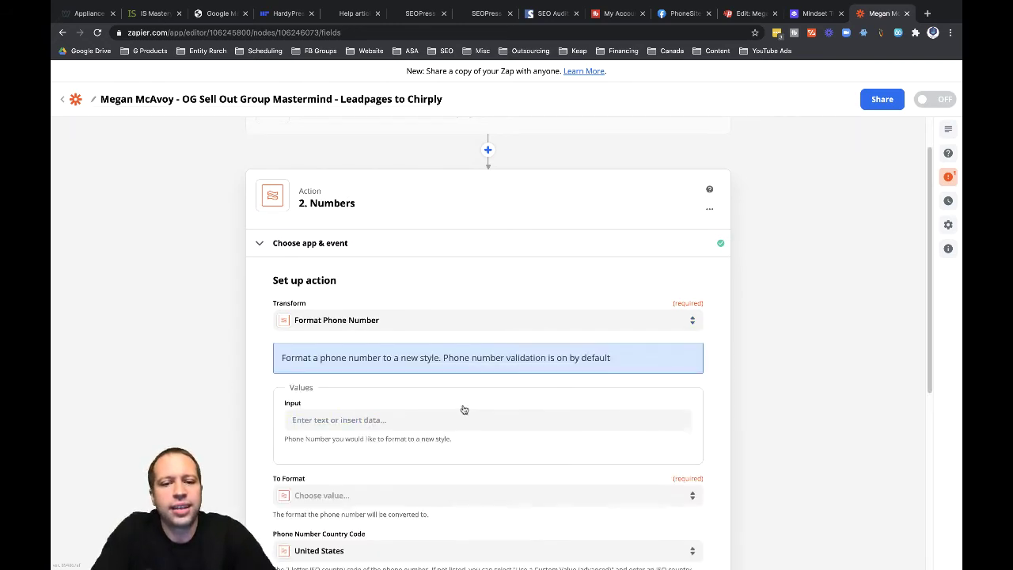
scroll(293, 418, "down", 1)
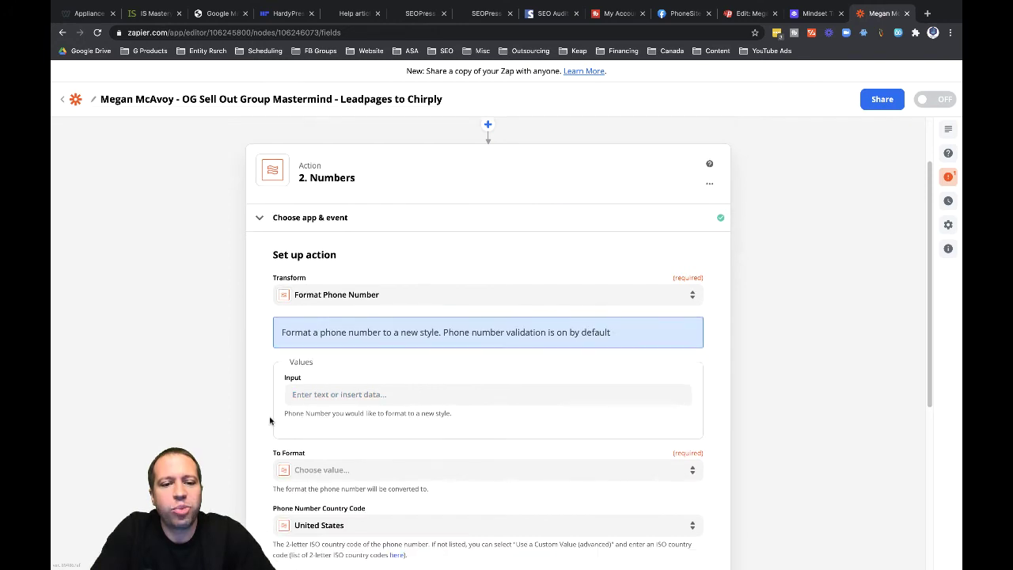
left_click(316, 394)
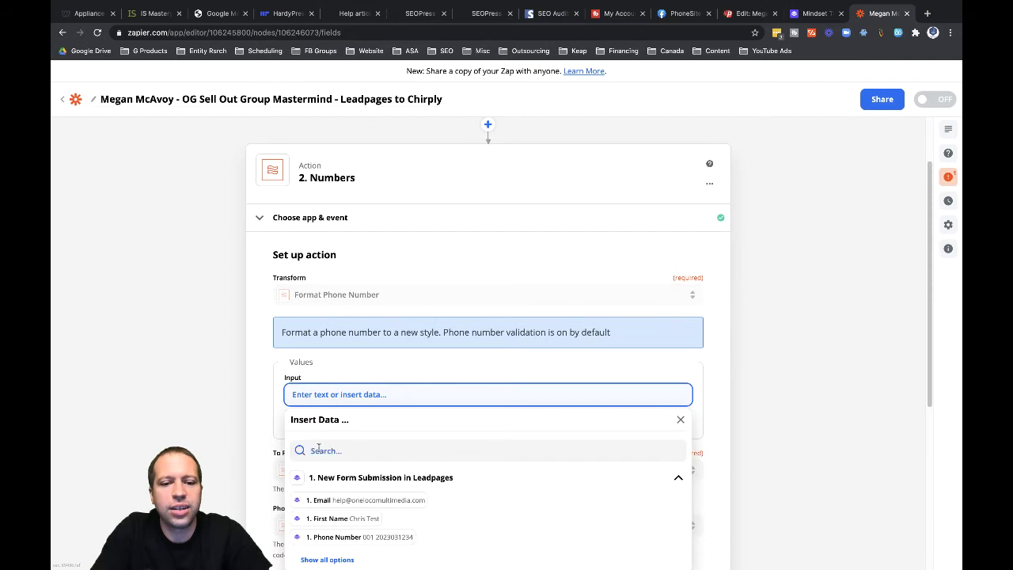
left_click(359, 539)
left_click(261, 447)
scroll(260, 447, "down", 3)
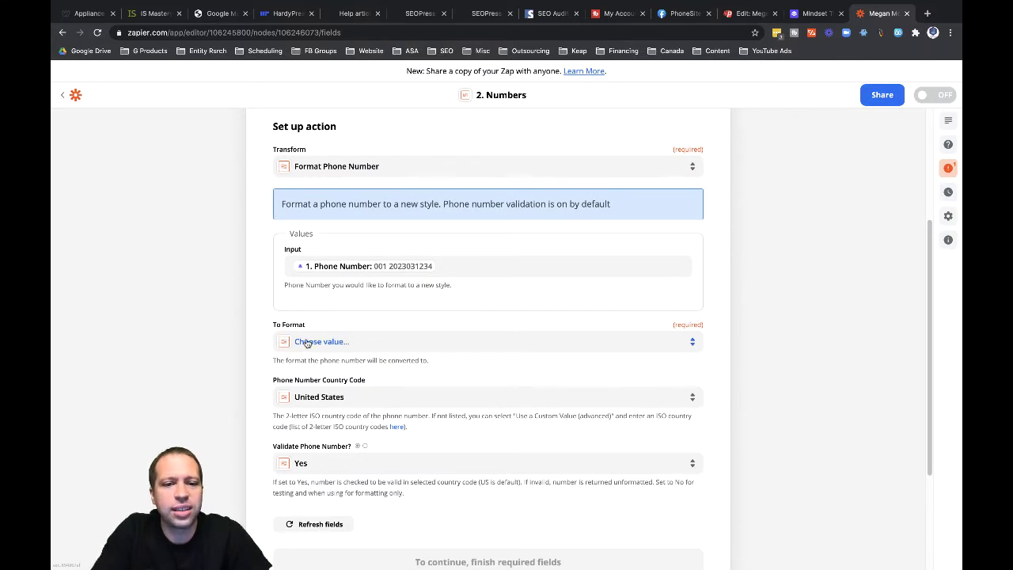
left_click(306, 342)
scroll(261, 414, "down", 4)
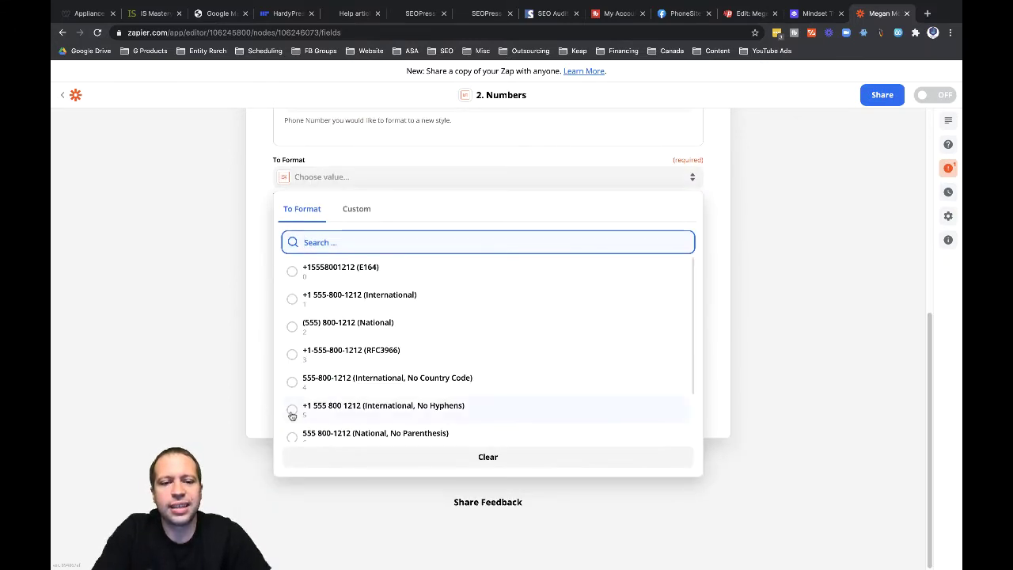
scroll(348, 369, "down", 2)
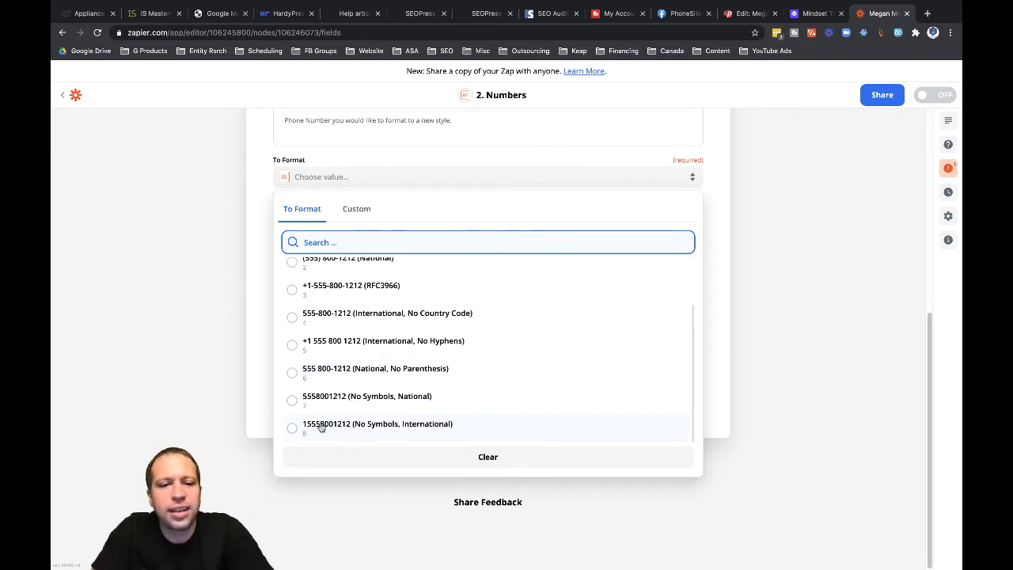
scroll(337, 317, "up", 2)
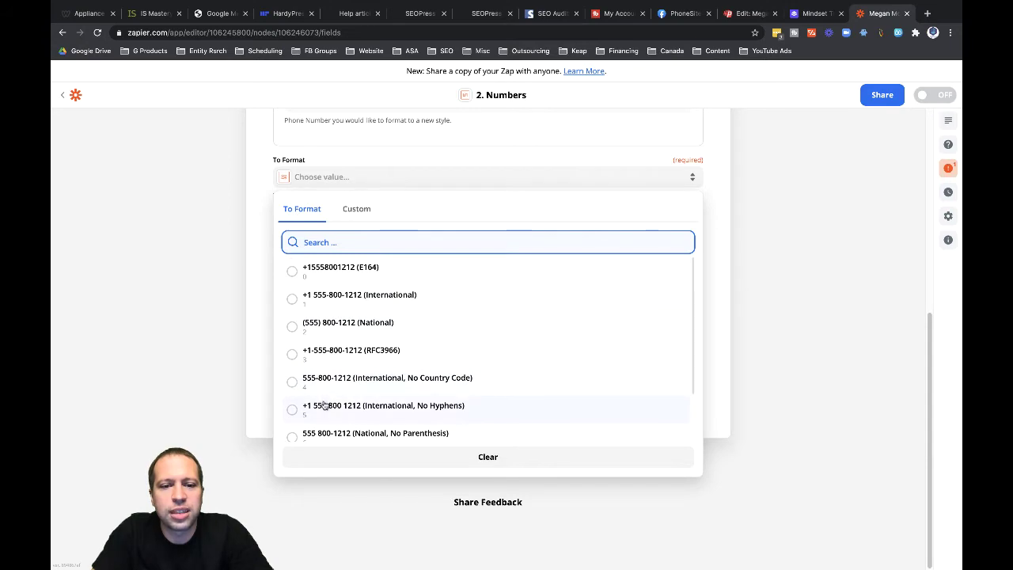
scroll(326, 378, "down", 2)
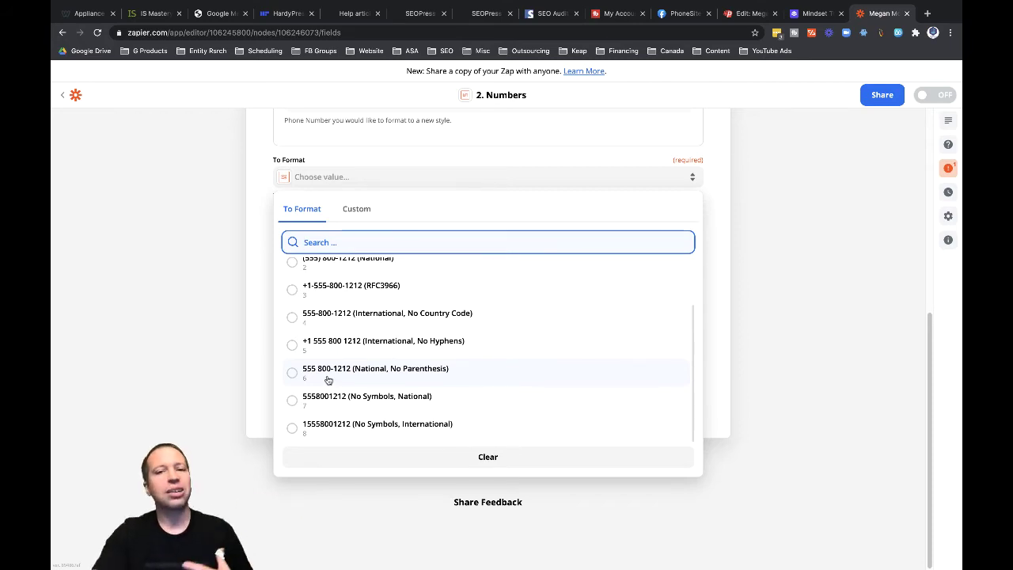
left_click(364, 430)
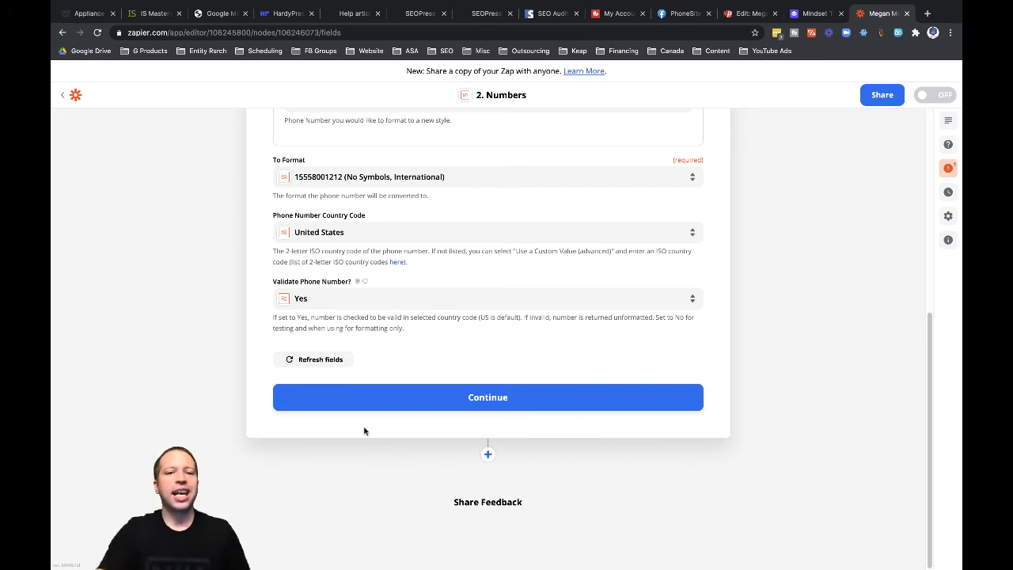
scroll(375, 387, "up", 3)
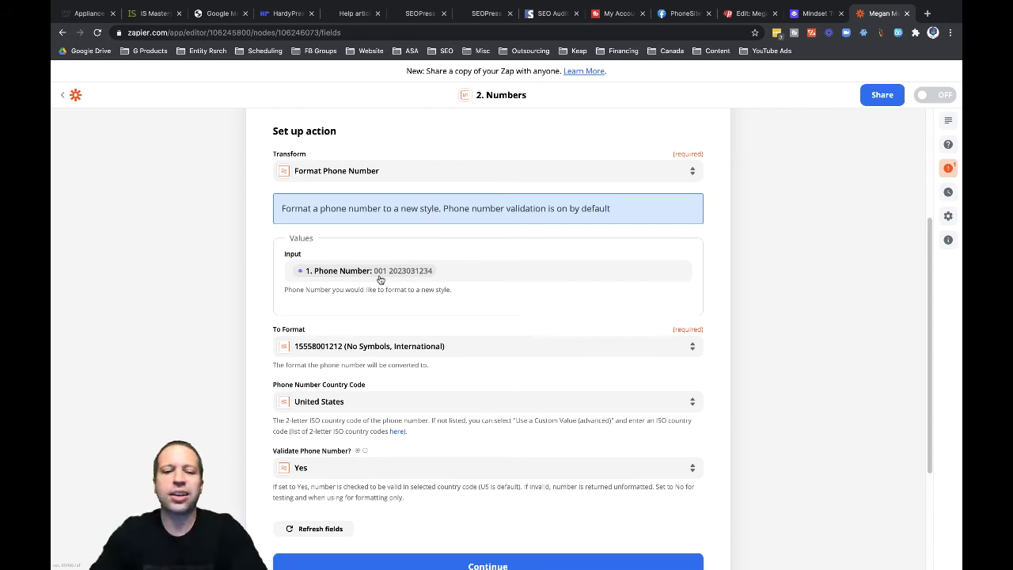
scroll(332, 348, "down", 1)
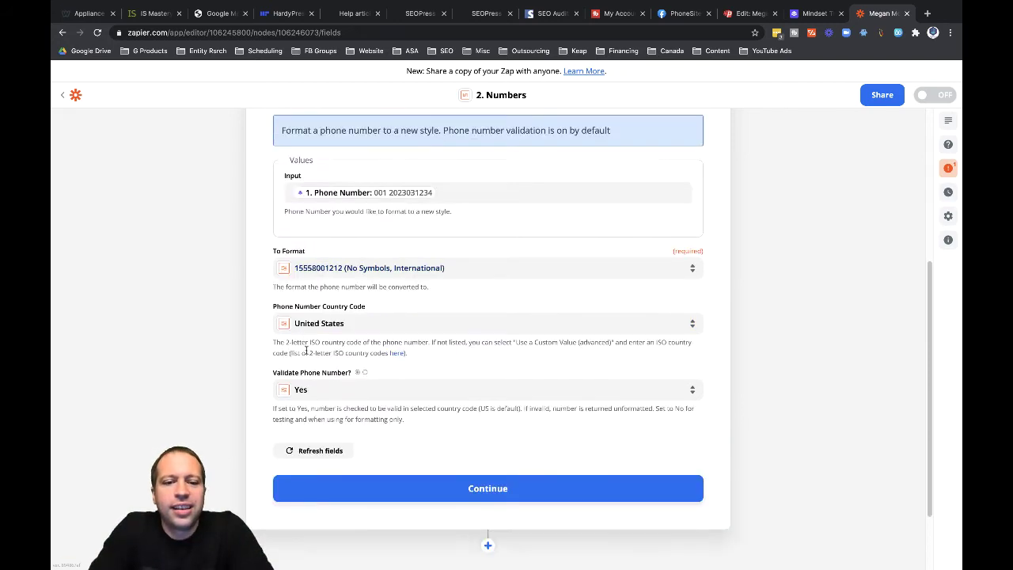
left_click(493, 489)
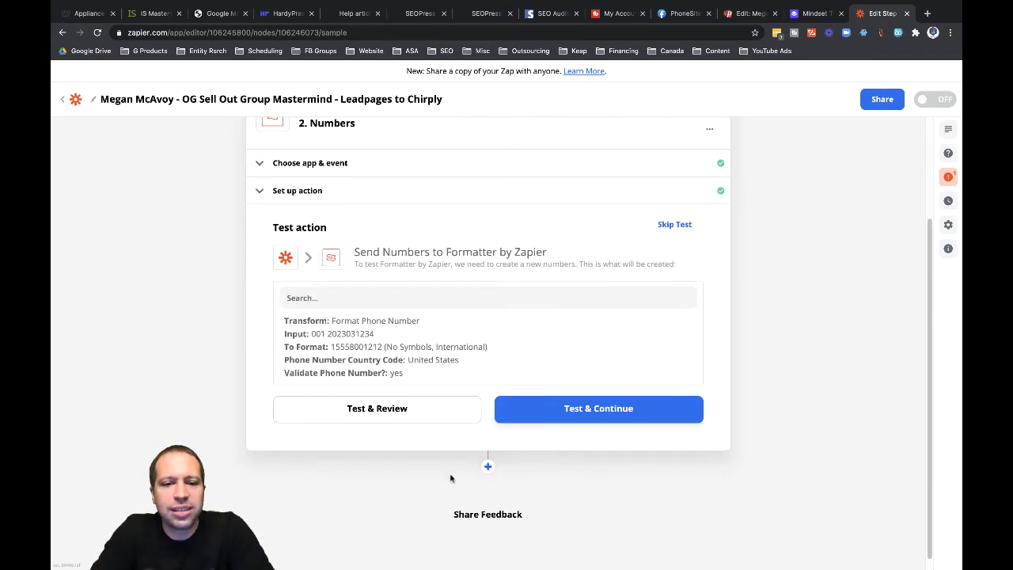
left_click(373, 408)
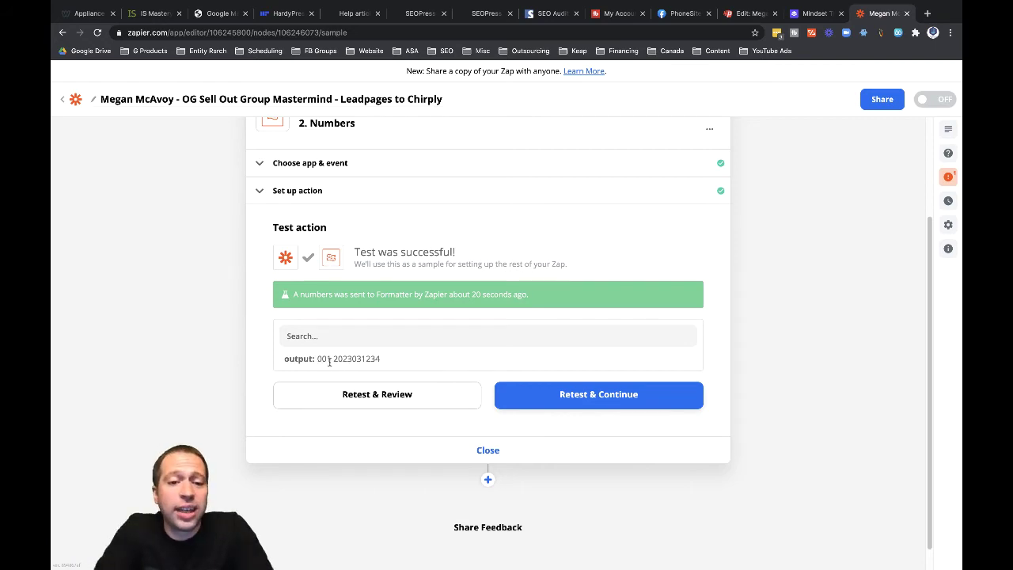
scroll(325, 362, "up", 3)
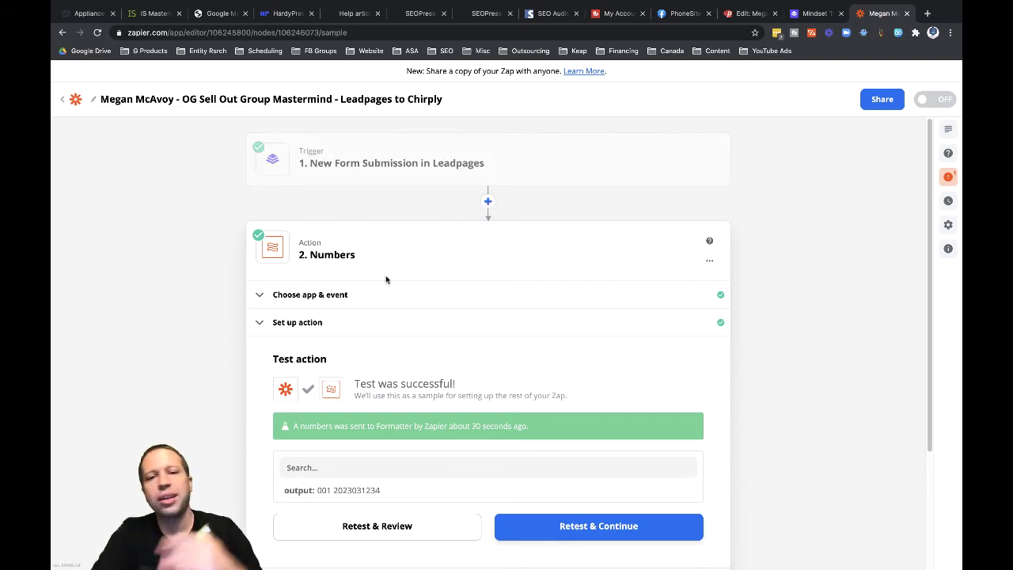
Step: Insert a Formatter step with the Text action event ahead of the Numbers step
left_click(488, 203)
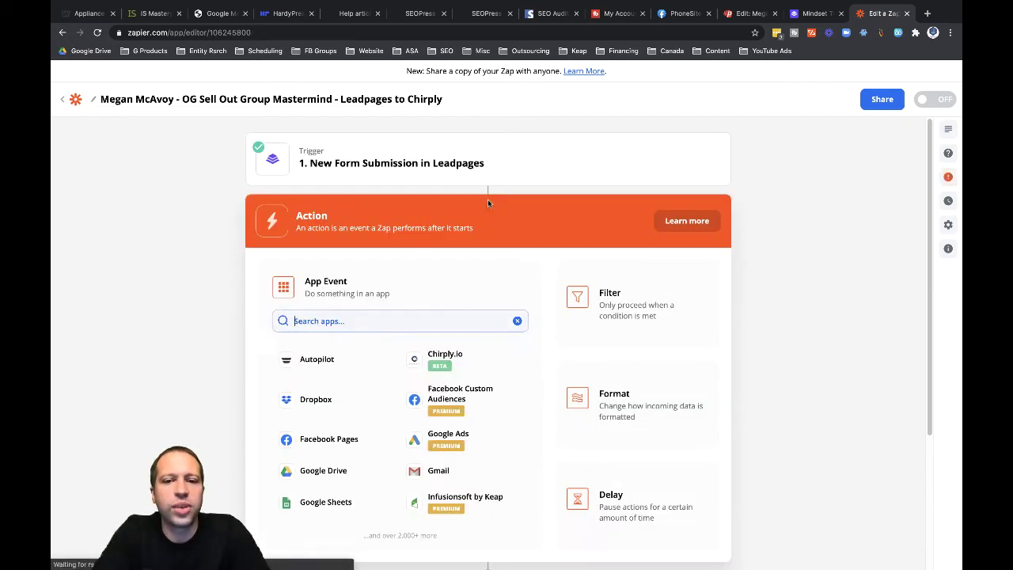
left_click(618, 410)
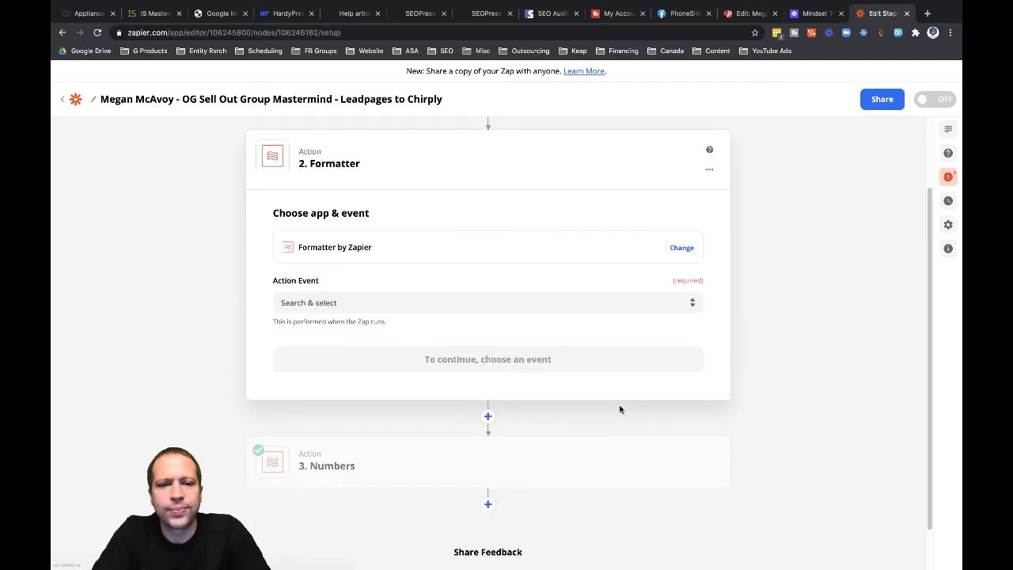
left_click(297, 303)
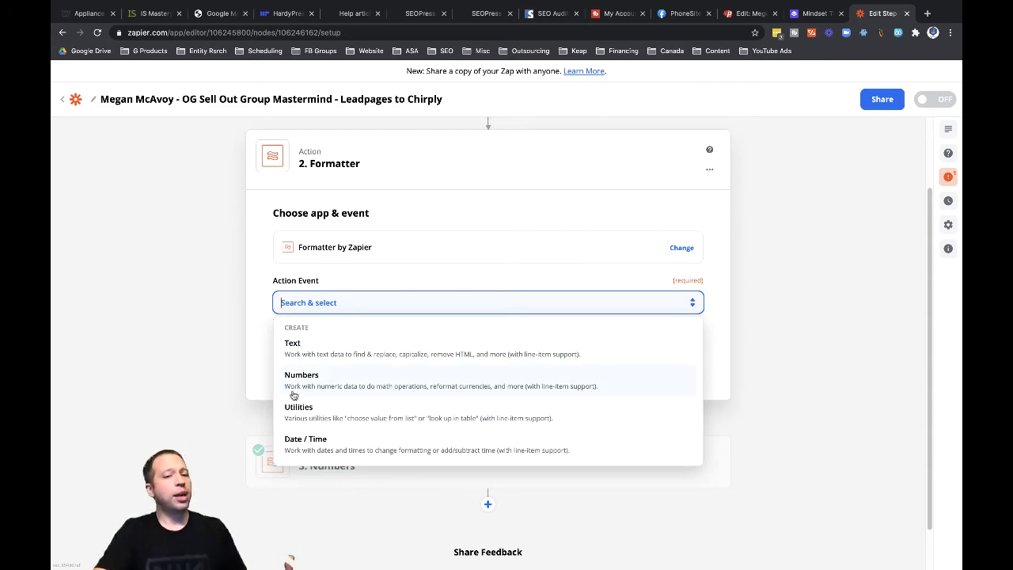
left_click(303, 354)
left_click(486, 369)
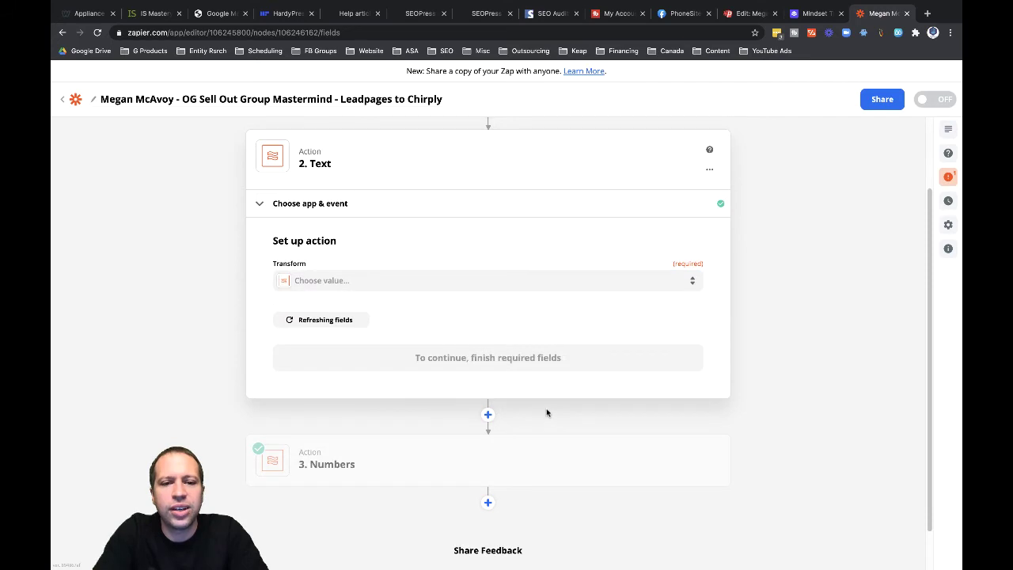
Step: Search the text transforms for 'split' and choose Split Text
left_click(310, 281)
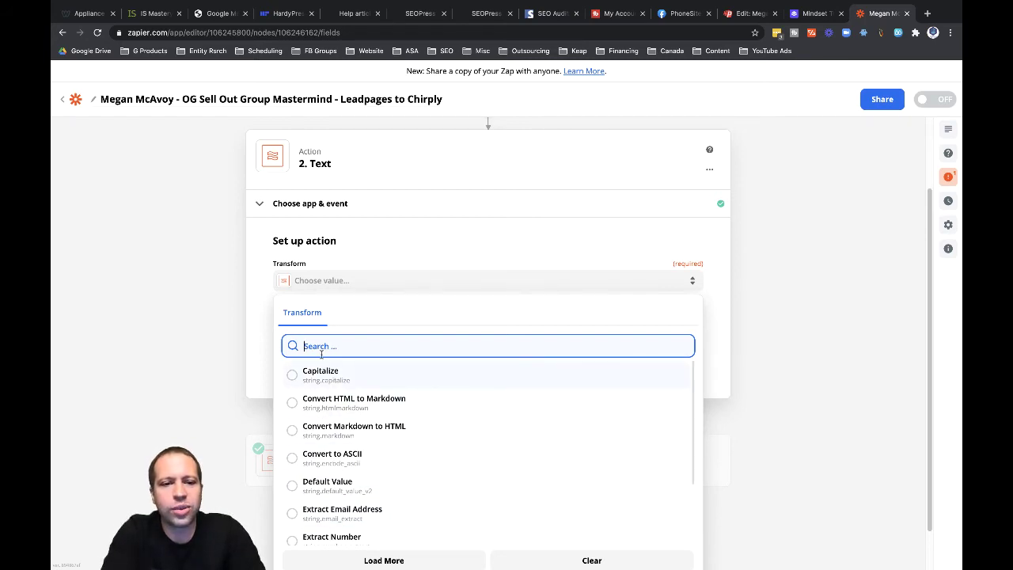
type("split")
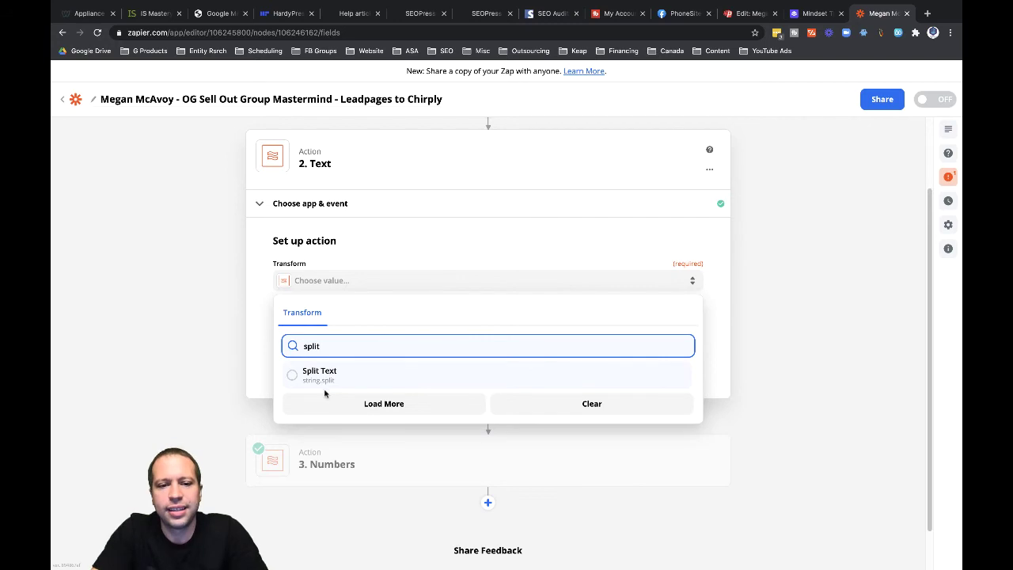
left_click(322, 379)
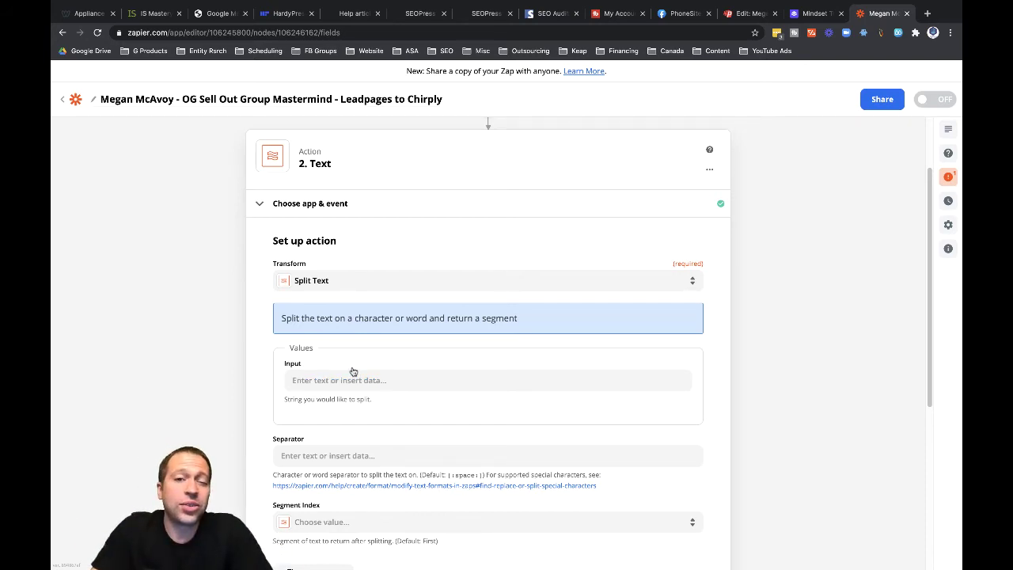
Step: Map the Leadpages '1. Phone Number' field into the Split Text Input
scroll(359, 363, "down", 1)
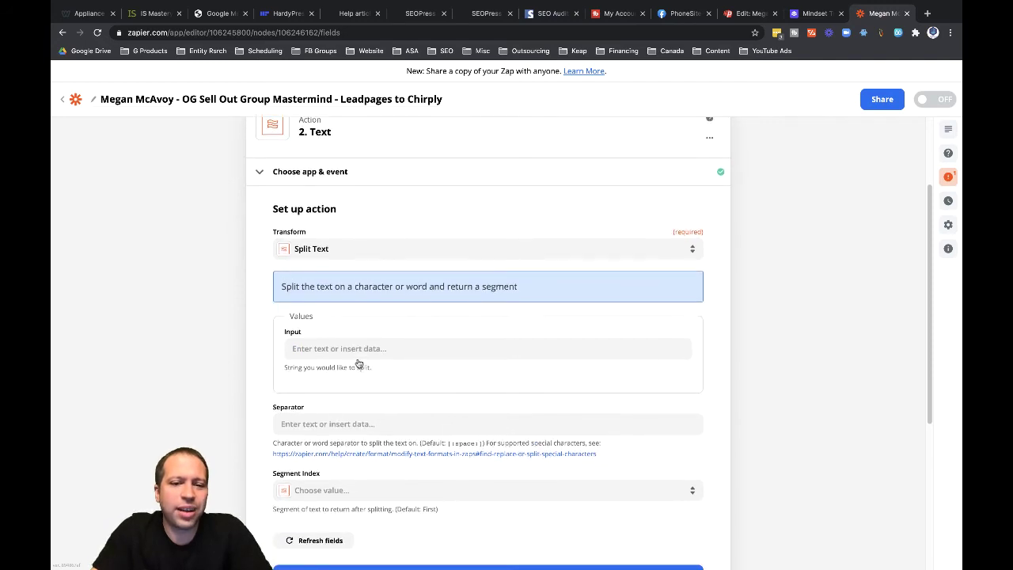
left_click(314, 348)
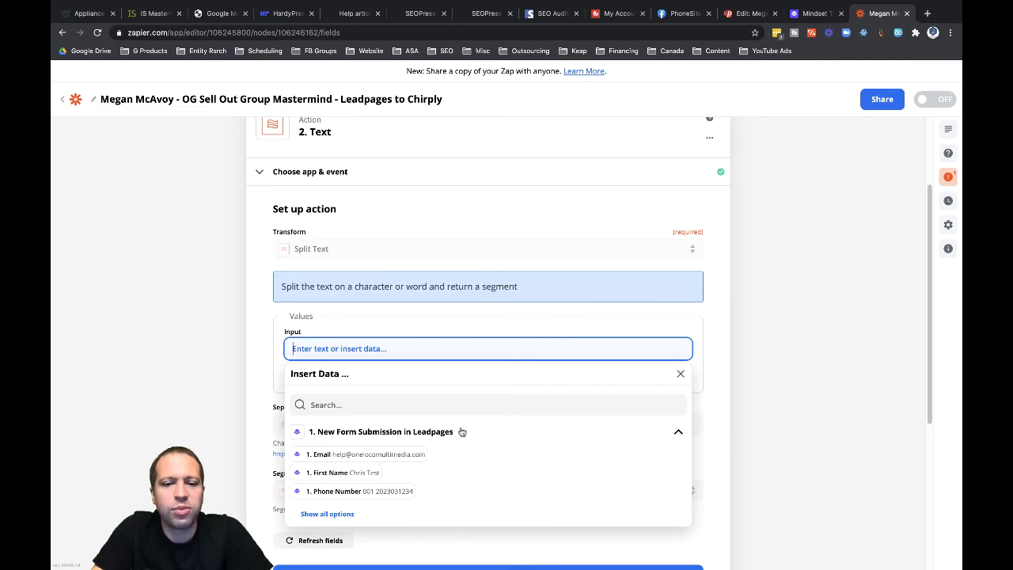
left_click(334, 493)
left_click(263, 436)
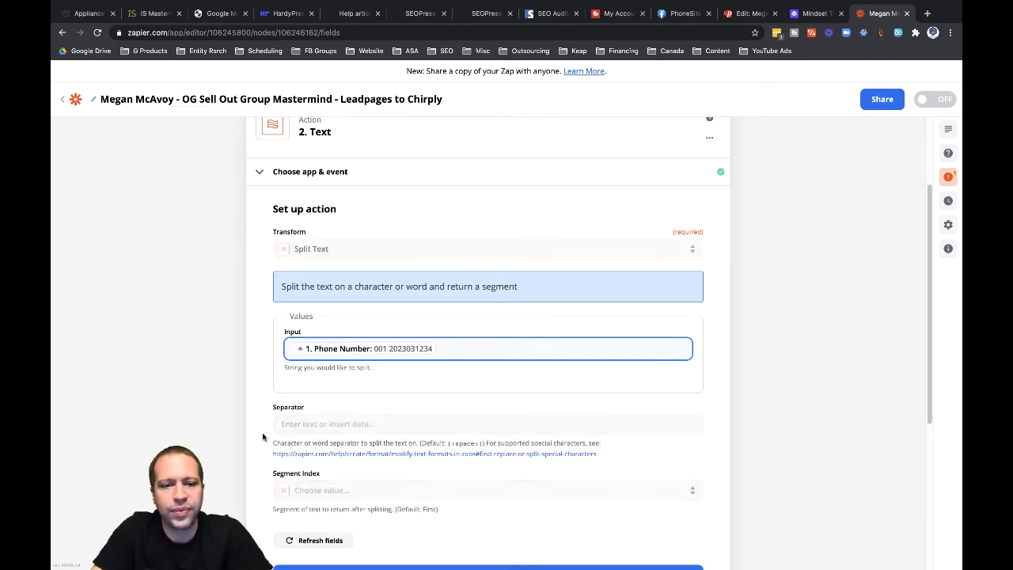
scroll(263, 436, "down", 2)
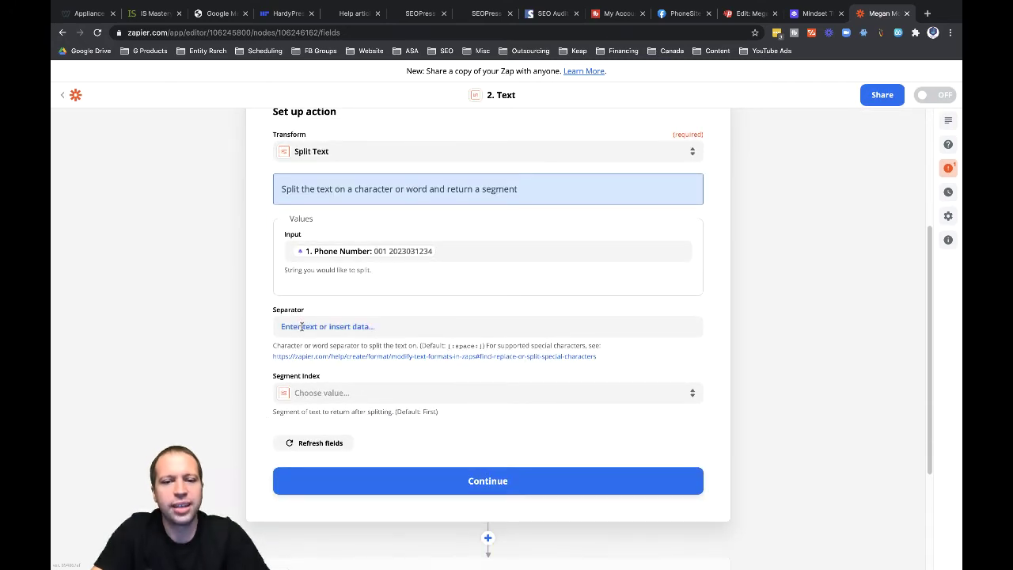
Step: Set the Separator to [:space:], copied from the field's help text
left_click(342, 327)
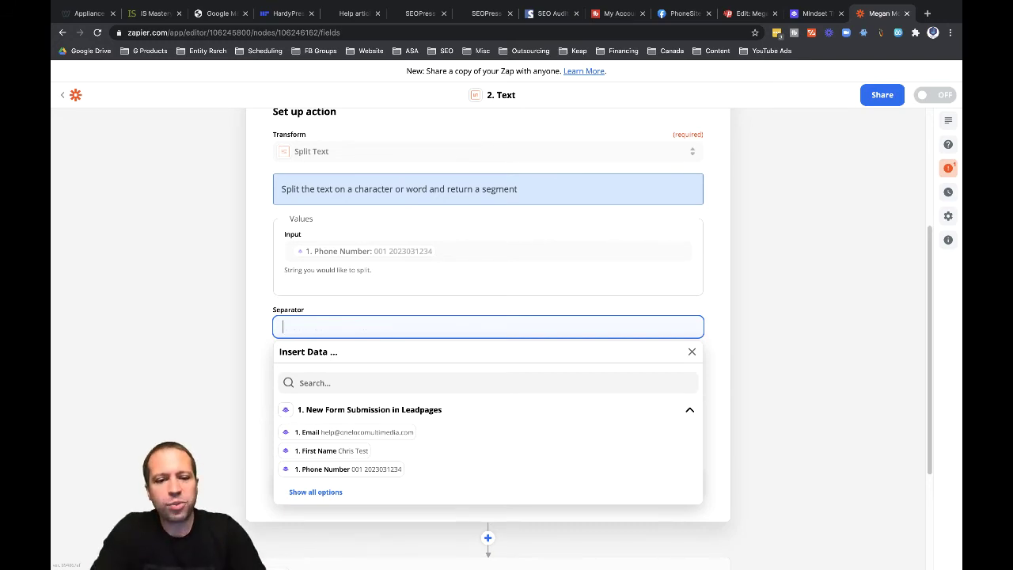
left_click(261, 335)
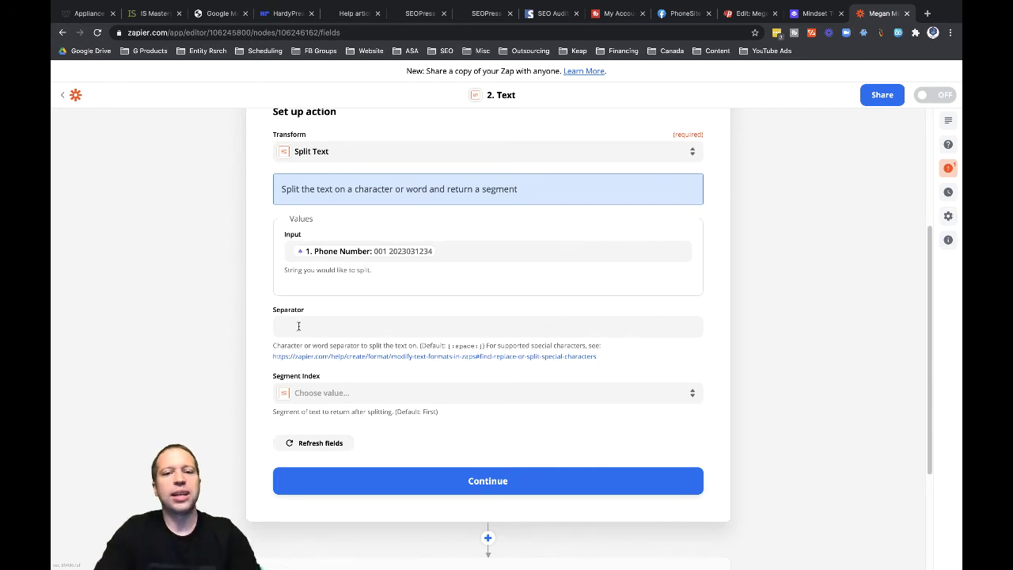
left_click(302, 327)
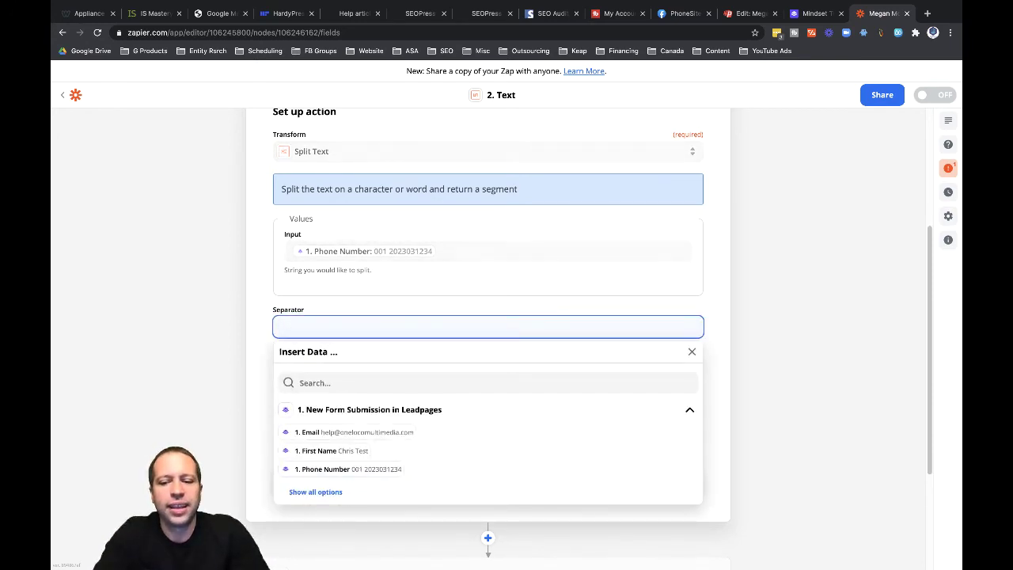
left_click(263, 339)
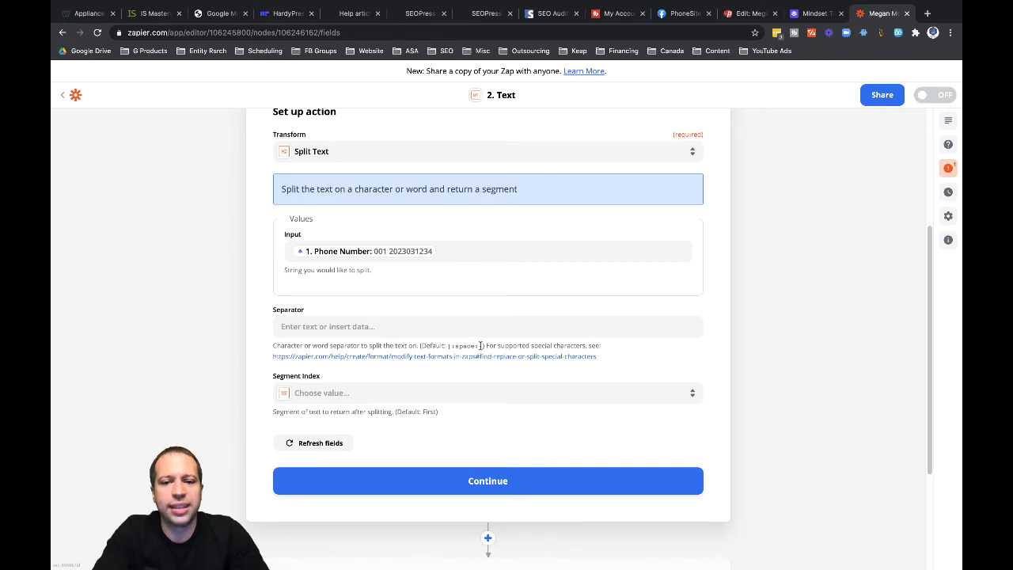
left_click_drag(482, 346, 458, 346)
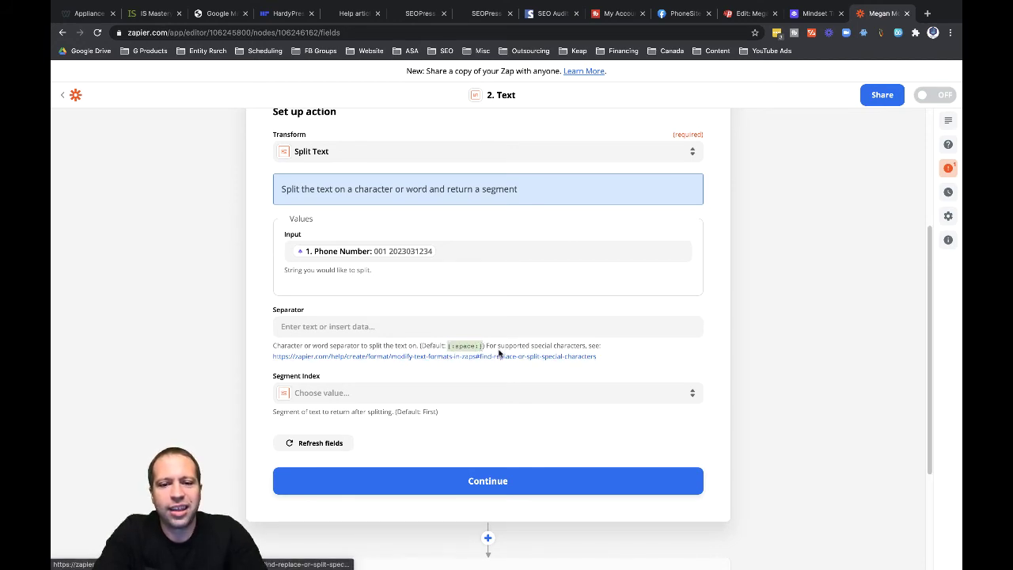
left_click(445, 326)
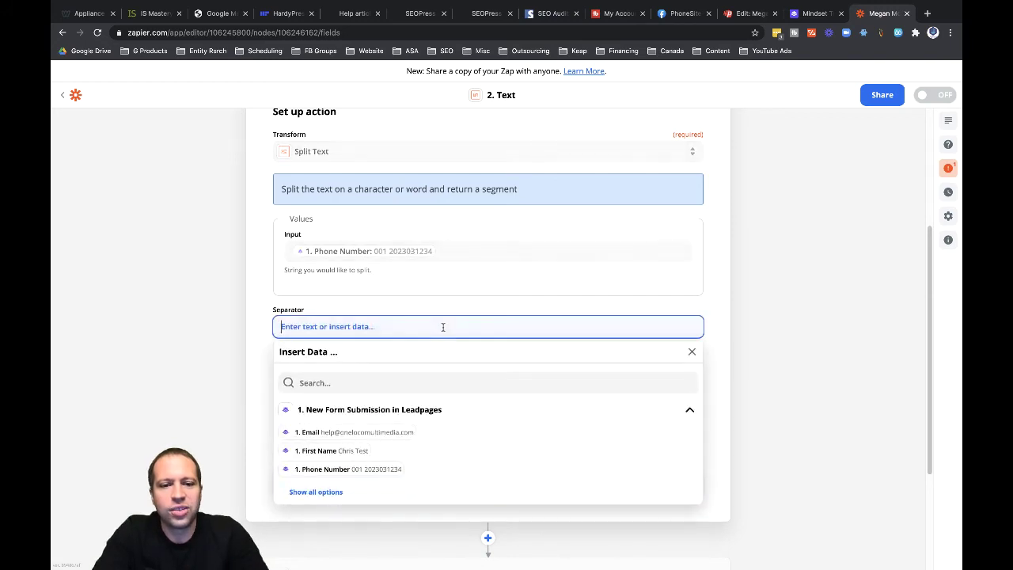
type("[:space:]")
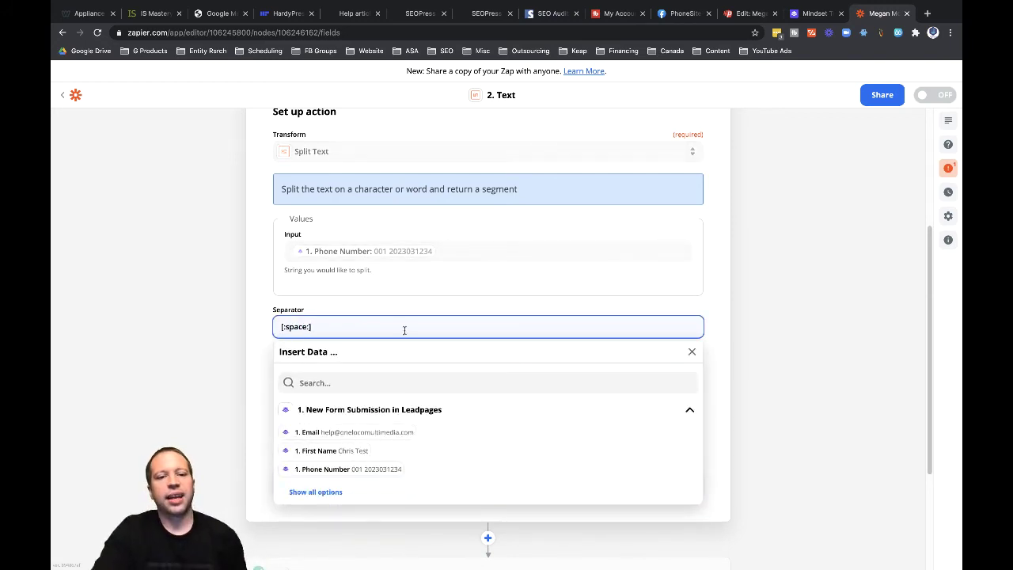
left_click(270, 339)
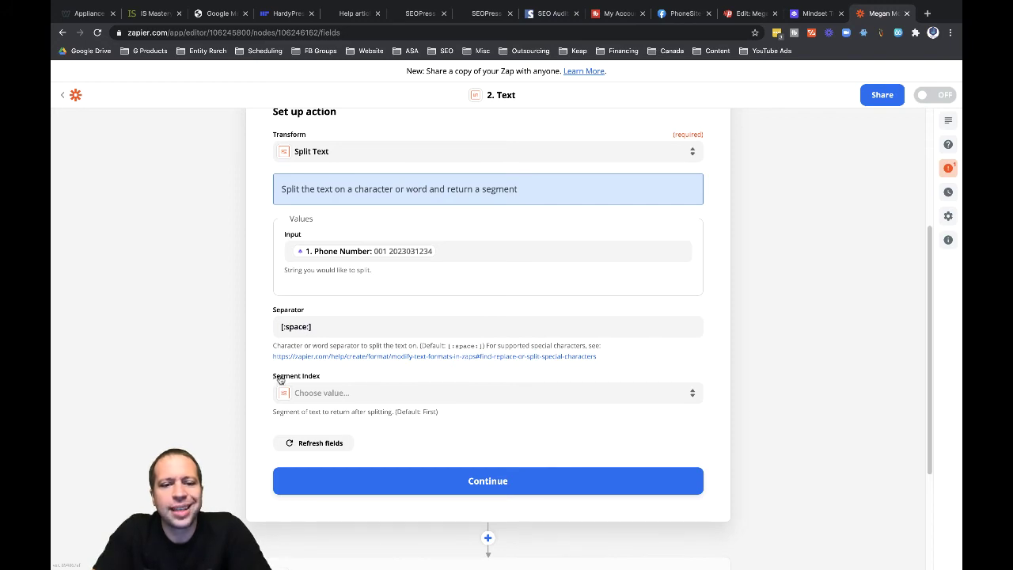
Step: Set Segment Index to All (as Separate Fields) and continue to testing
left_click(307, 393)
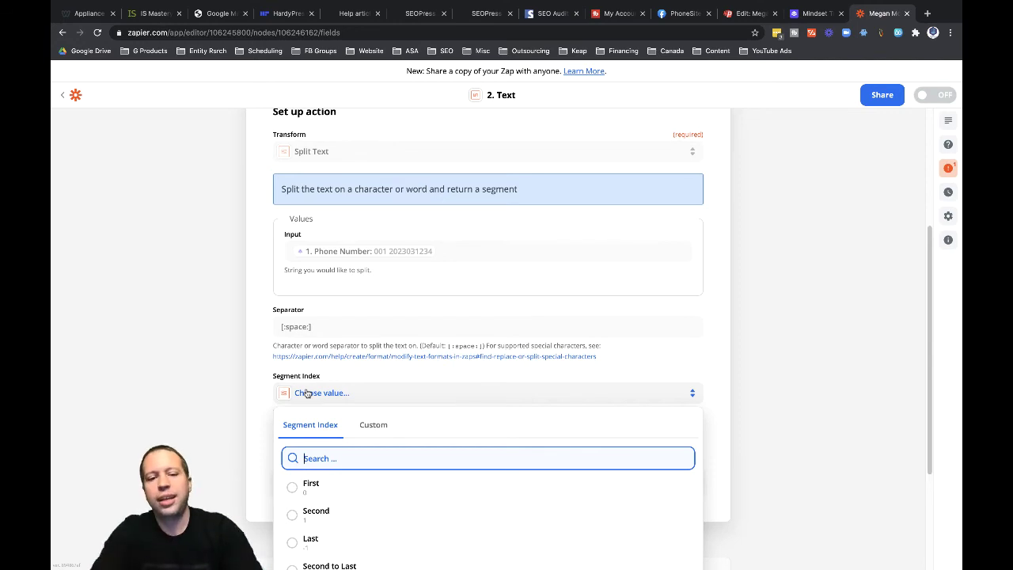
scroll(301, 427, "down", 4)
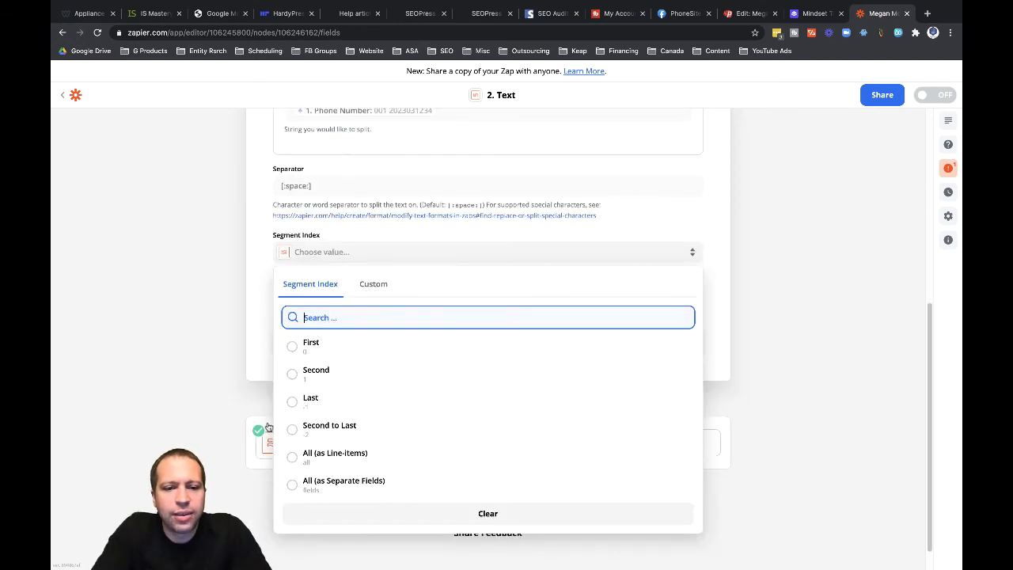
left_click(358, 488)
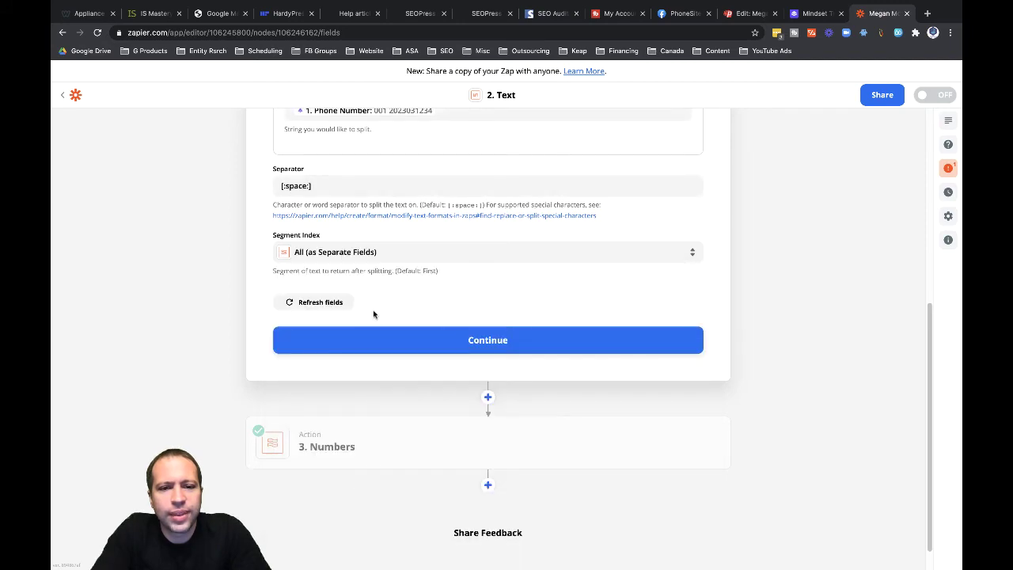
left_click(488, 340)
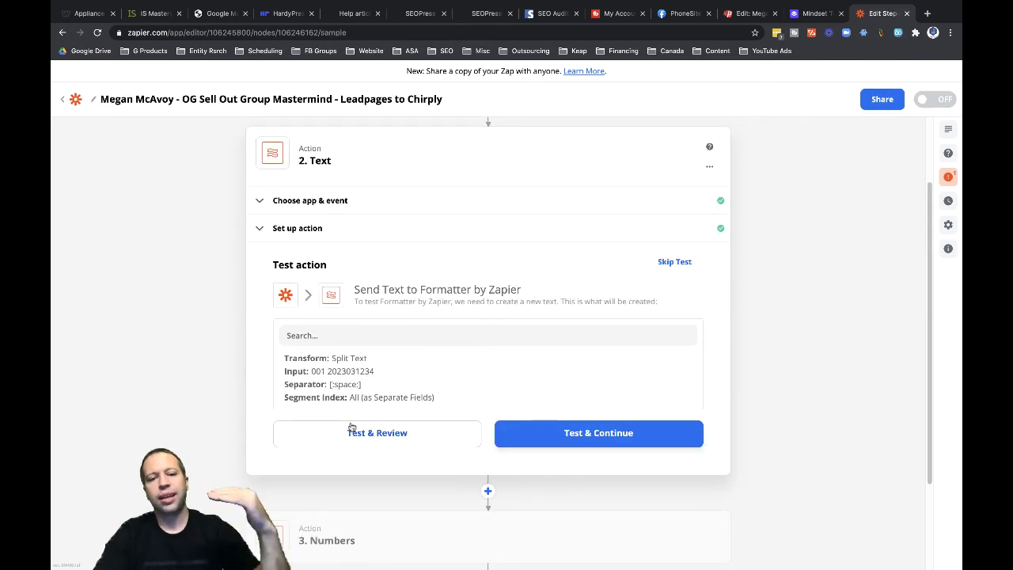
Step: Test the Split Text step, getting Item 1 (001) and Item 2 with the remaining digits
left_click(371, 433)
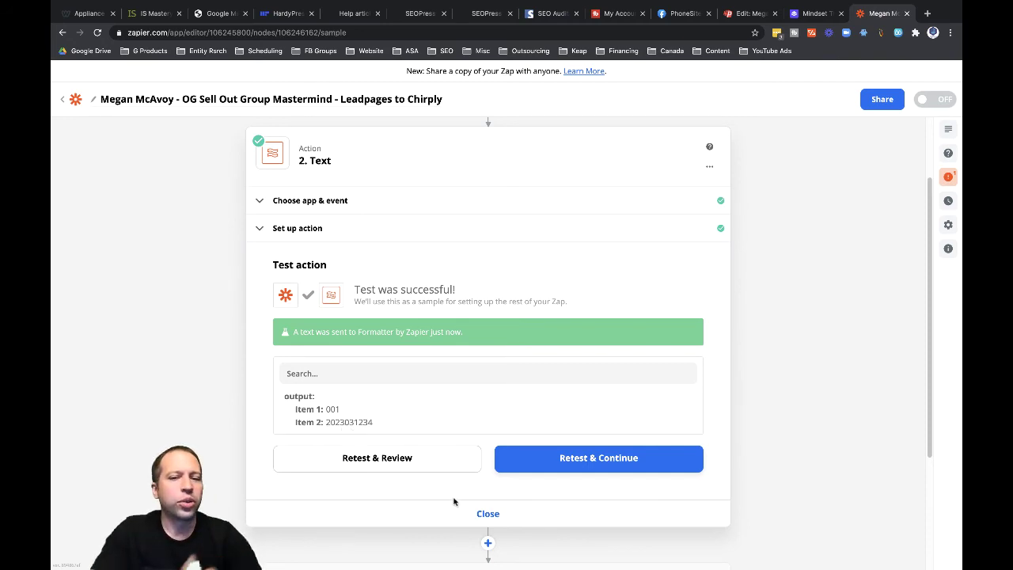
scroll(454, 501, "down", 2)
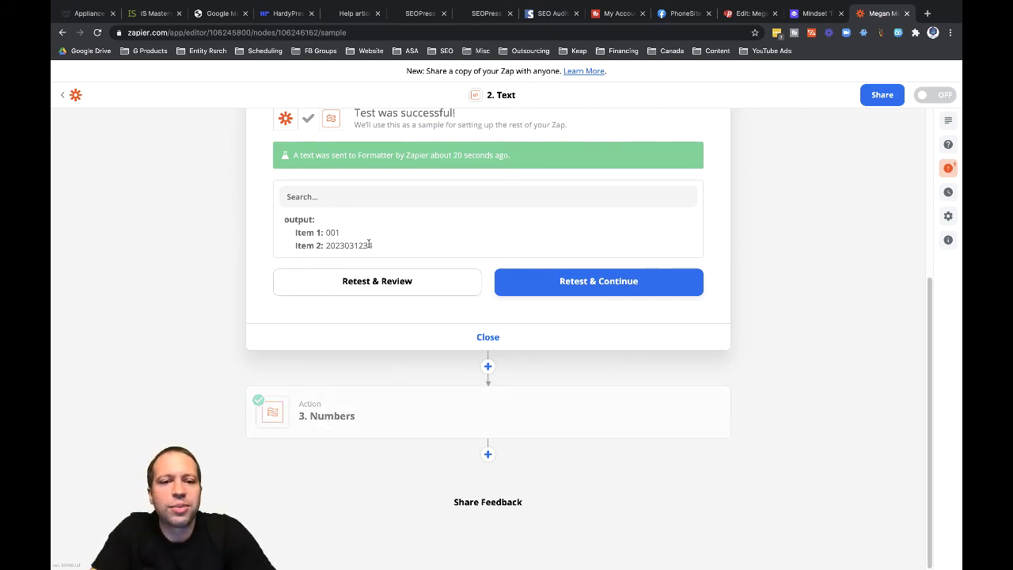
Step: Open the Numbers step's setup and clear the original phone number from its Input field
mouse_move(378, 414)
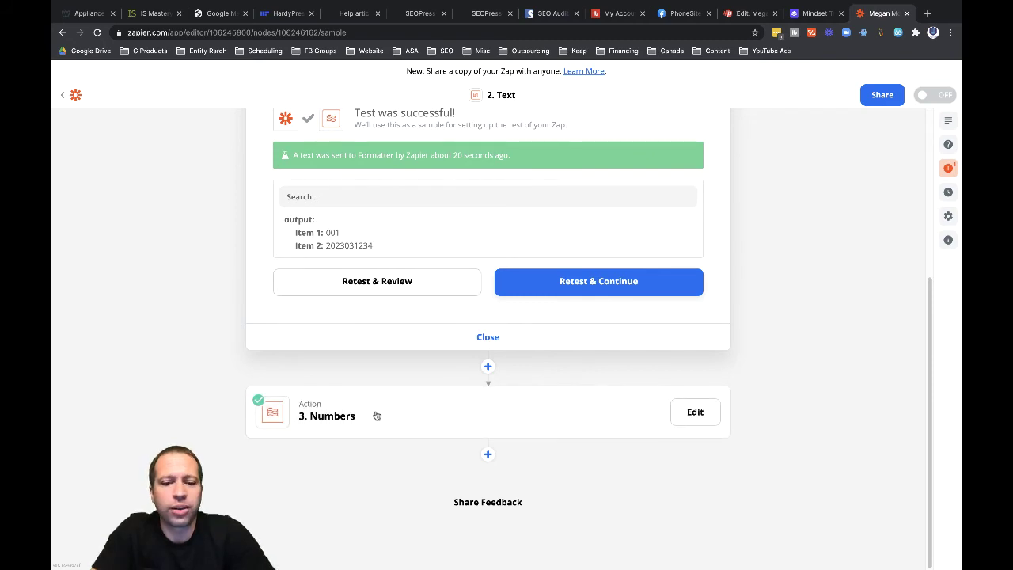
left_click(377, 416)
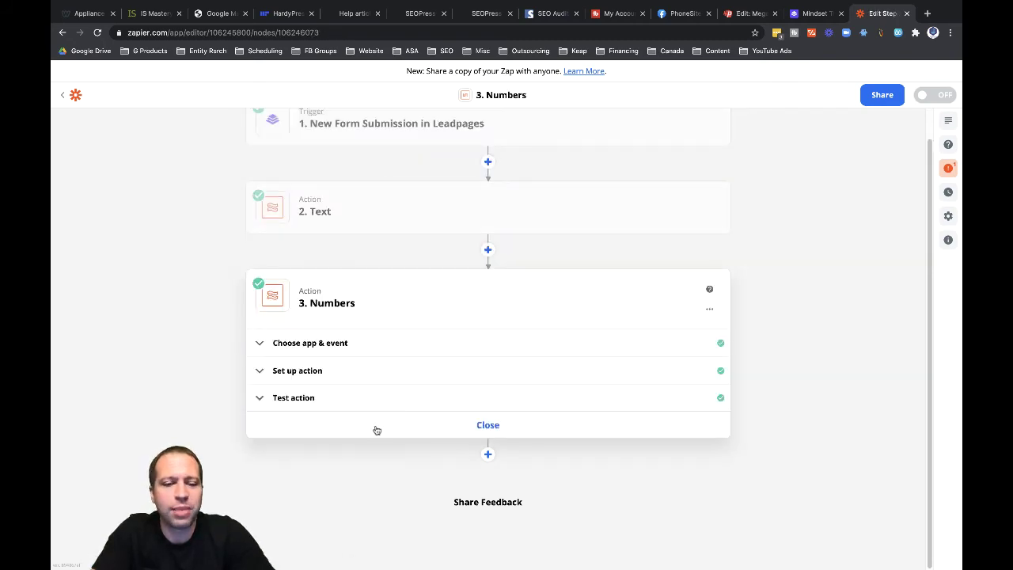
left_click(259, 372)
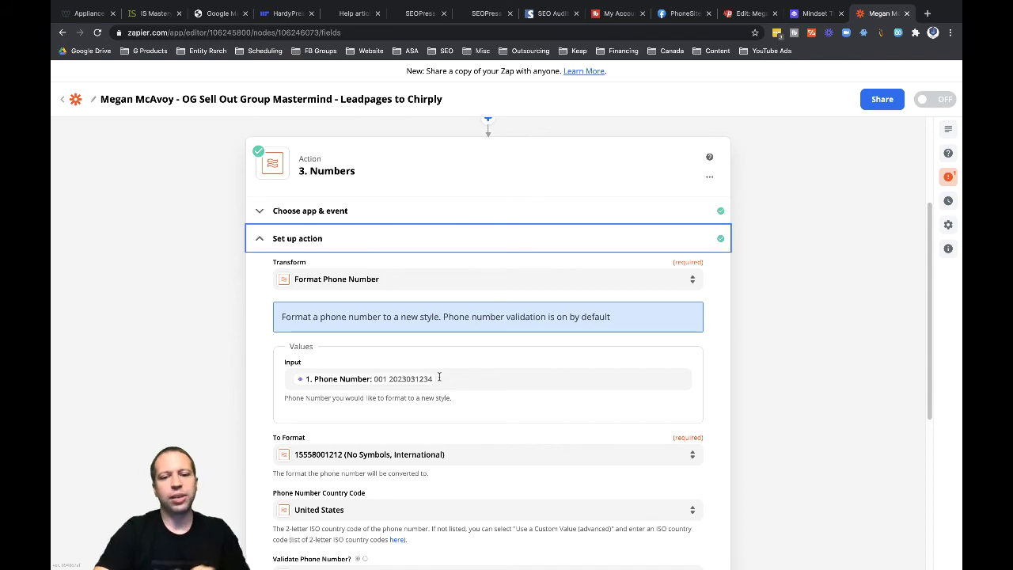
left_click(440, 378)
key("BackSpace")
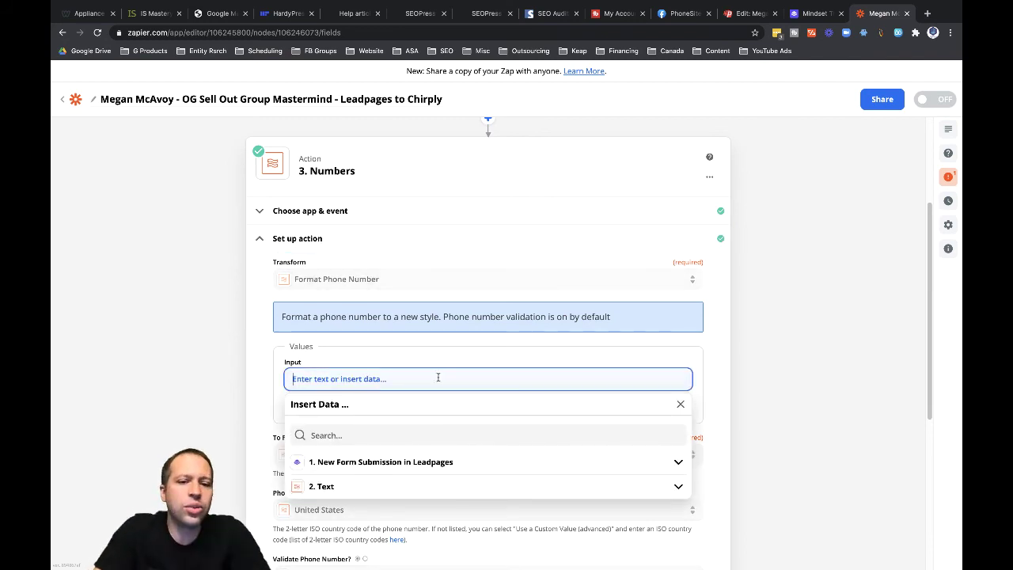
left_click(321, 487)
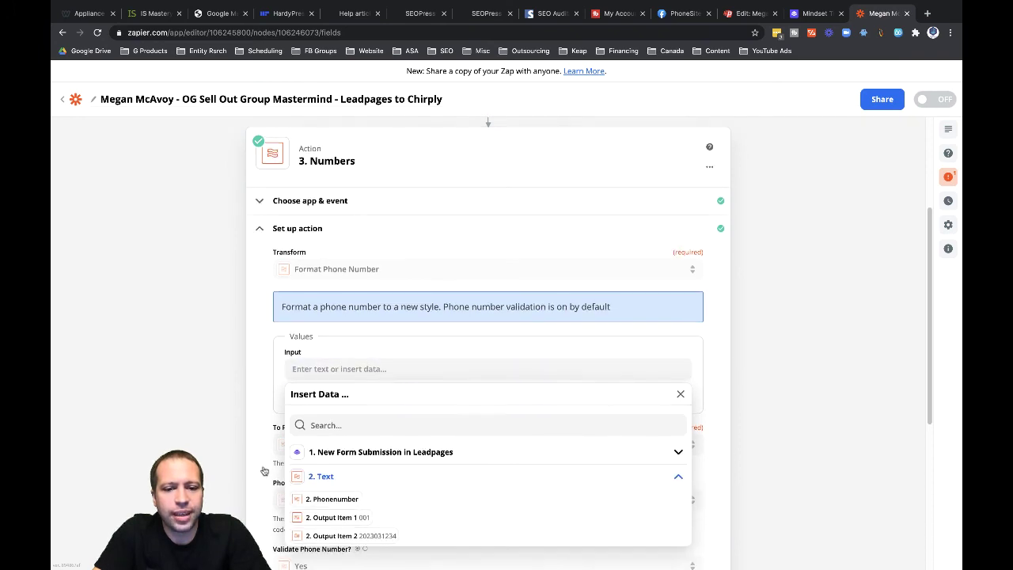
left_click(378, 536)
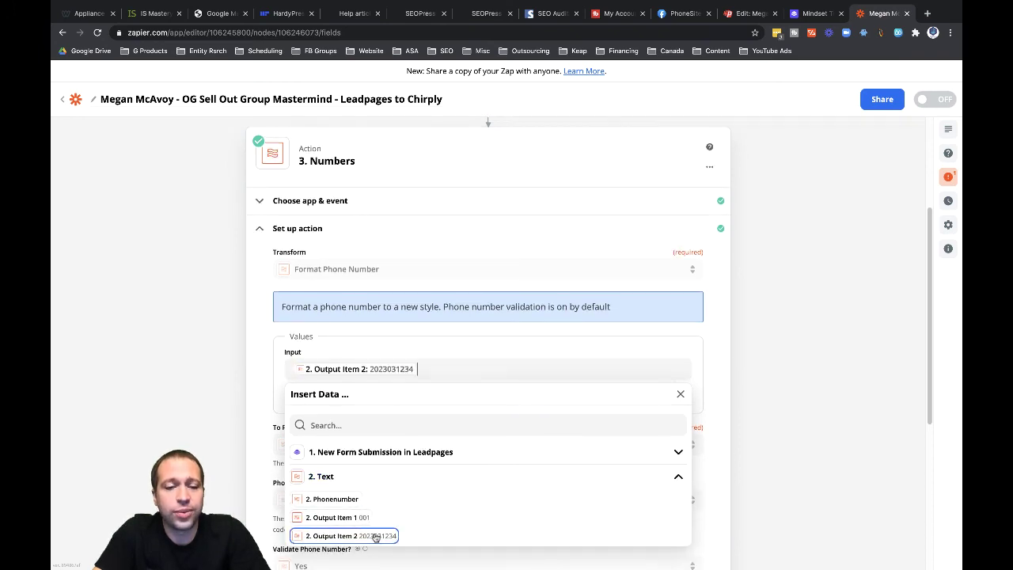
left_click(261, 392)
scroll(261, 394, "down", 1)
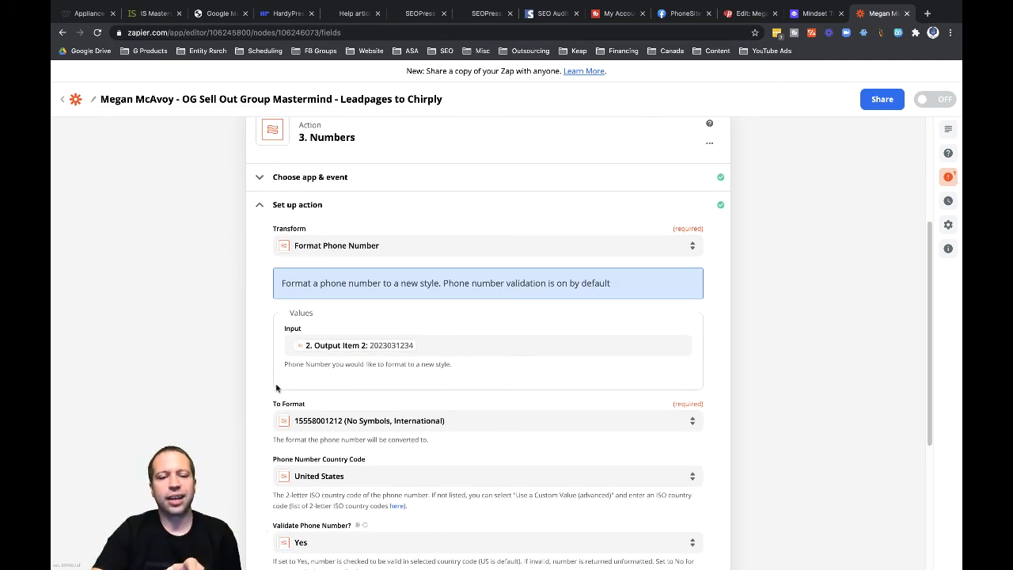
scroll(276, 388, "down", 1)
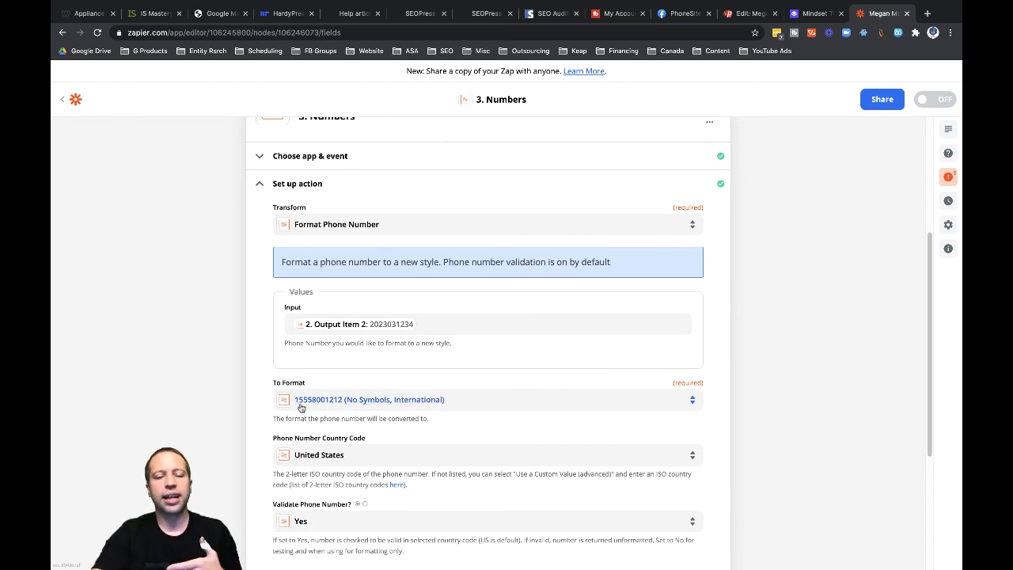
scroll(301, 408, "down", 1)
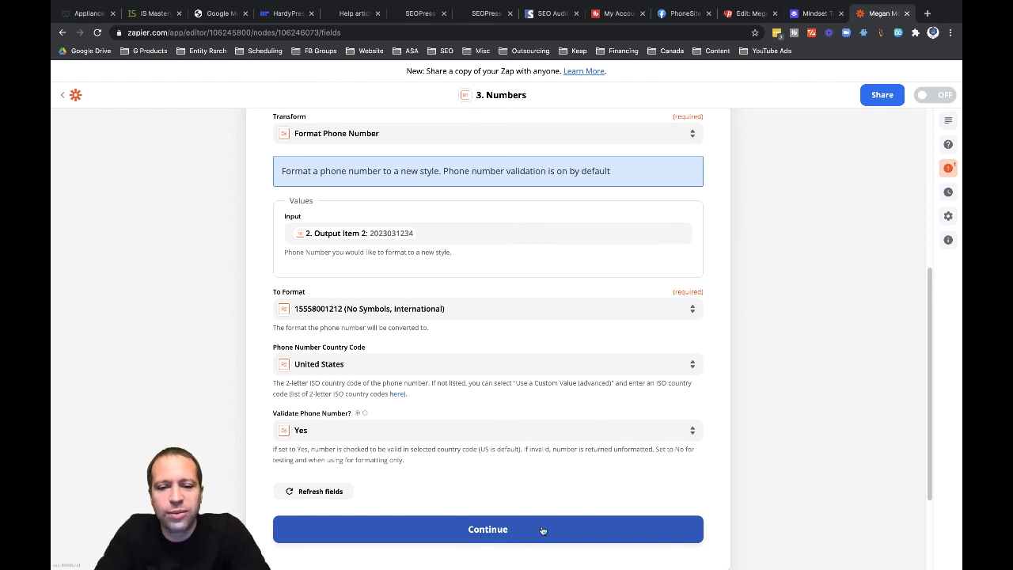
scroll(475, 508, "down", 1)
left_click(475, 509)
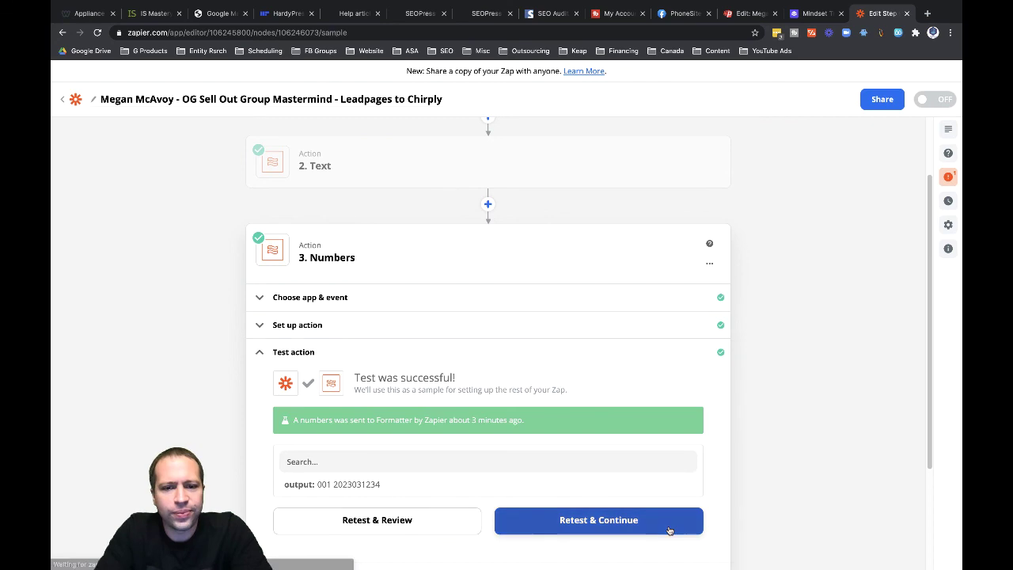
left_click(369, 370)
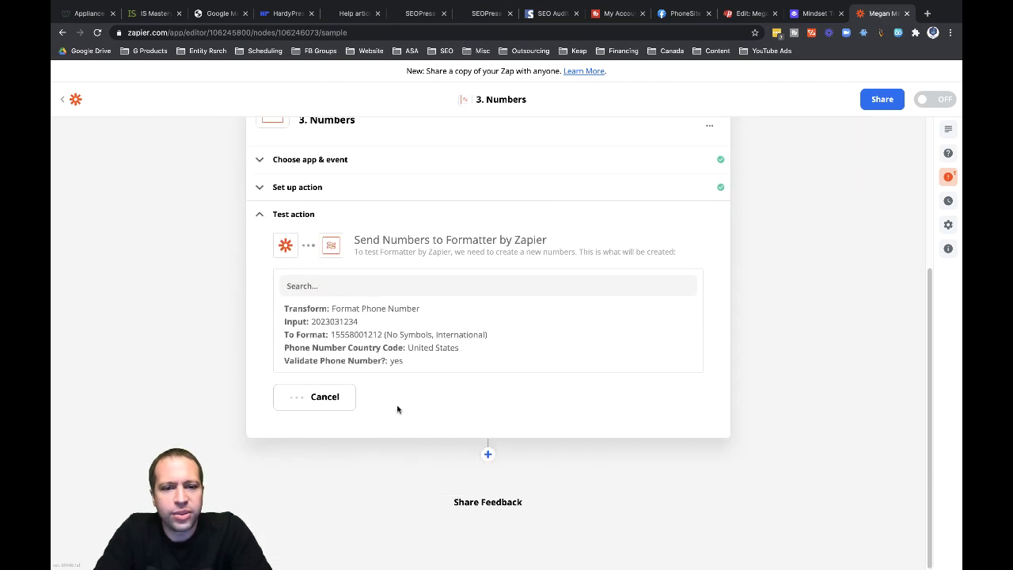